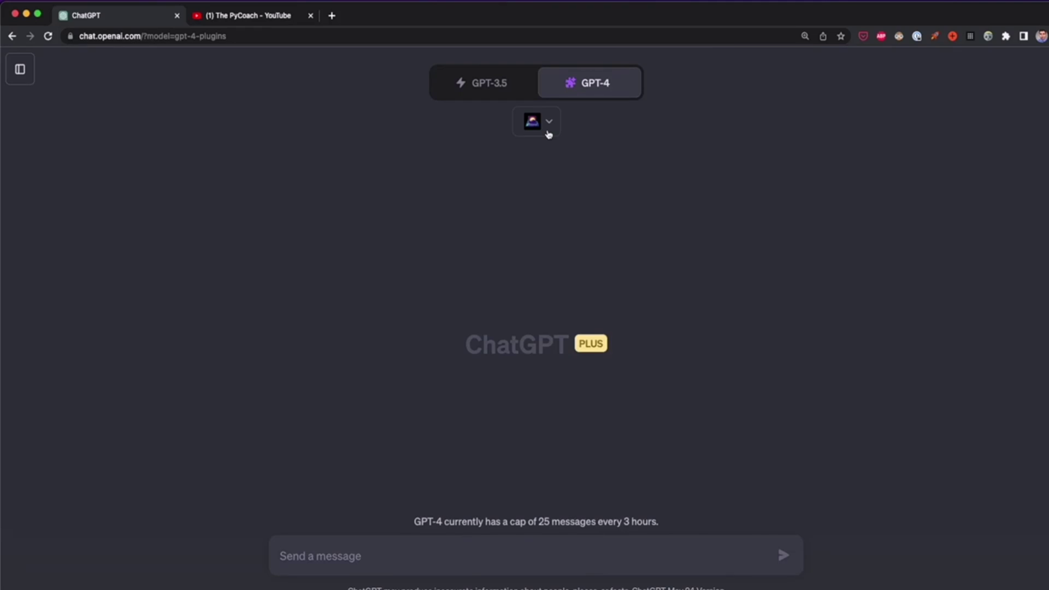
Step: Confirm GPT-4 plugins mode and search the plugin store for 'scraper'
mouse_move(597, 95)
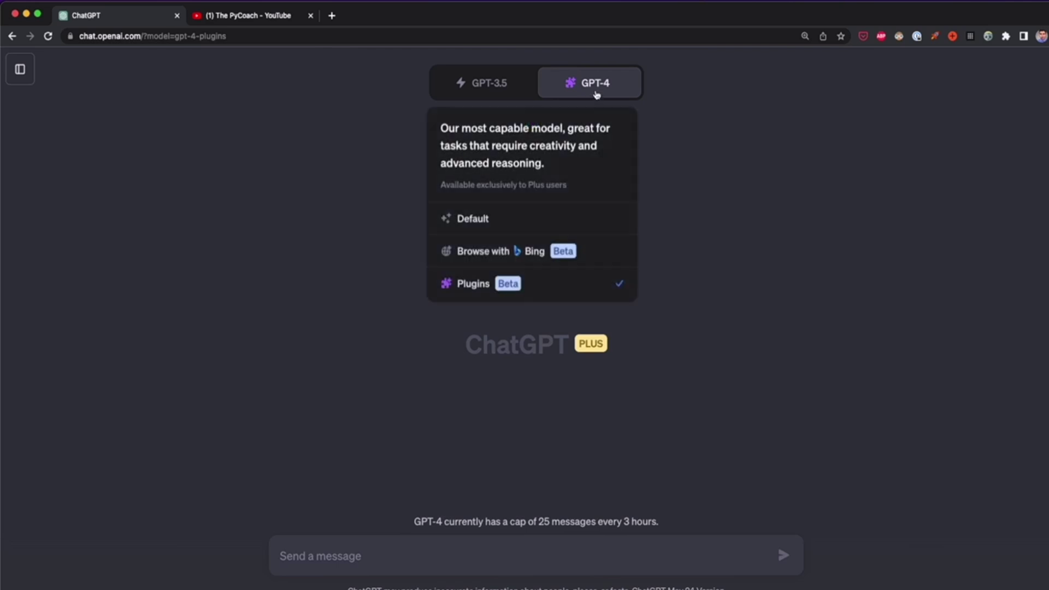
left_click(536, 294)
left_click(548, 122)
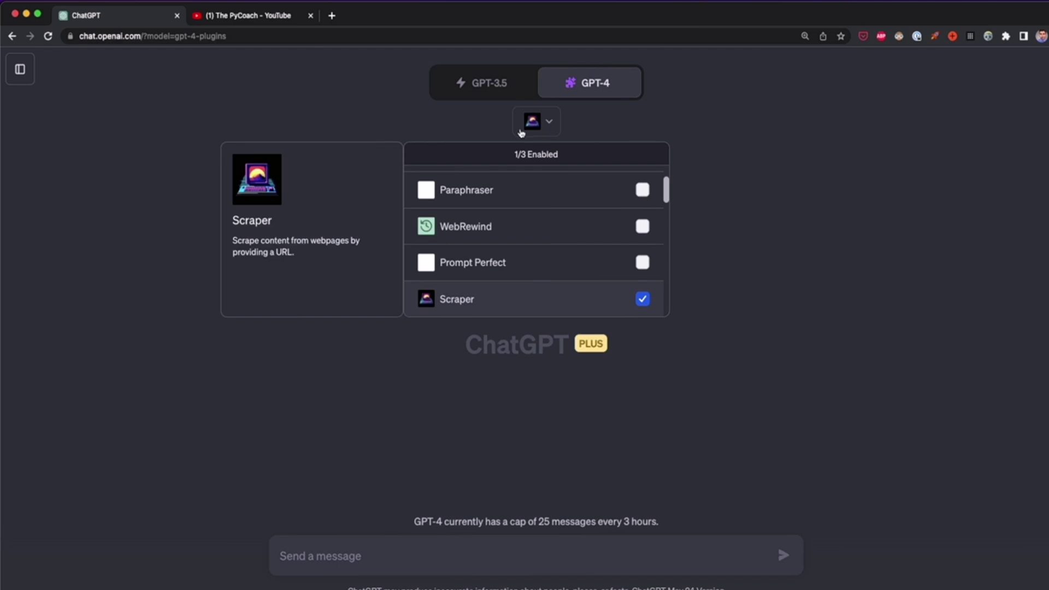
left_click(563, 236)
scroll(565, 241, "down", 1)
scroll(564, 241, "down", 5)
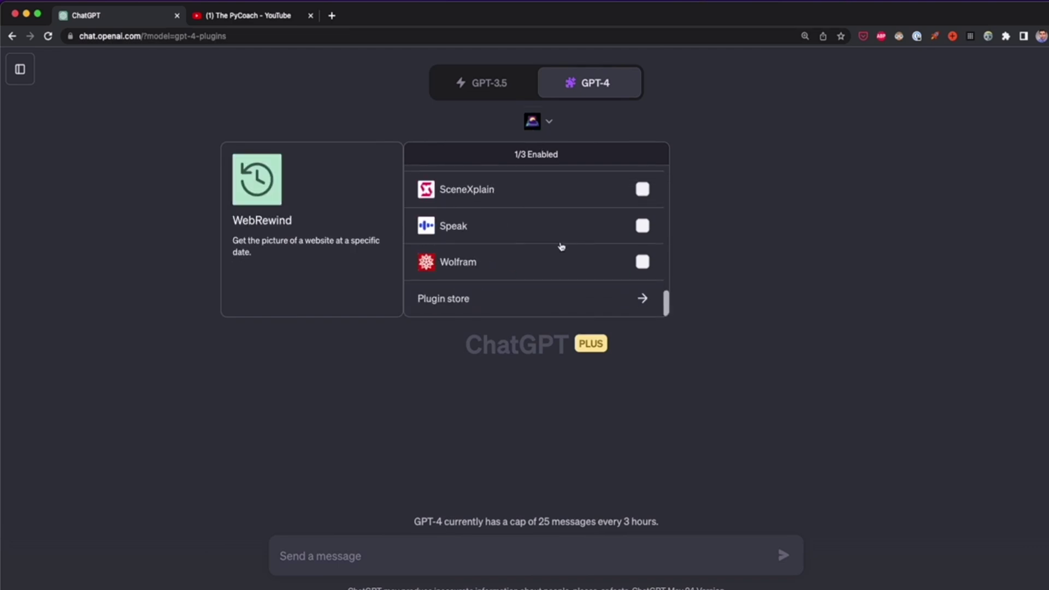
left_click(517, 308)
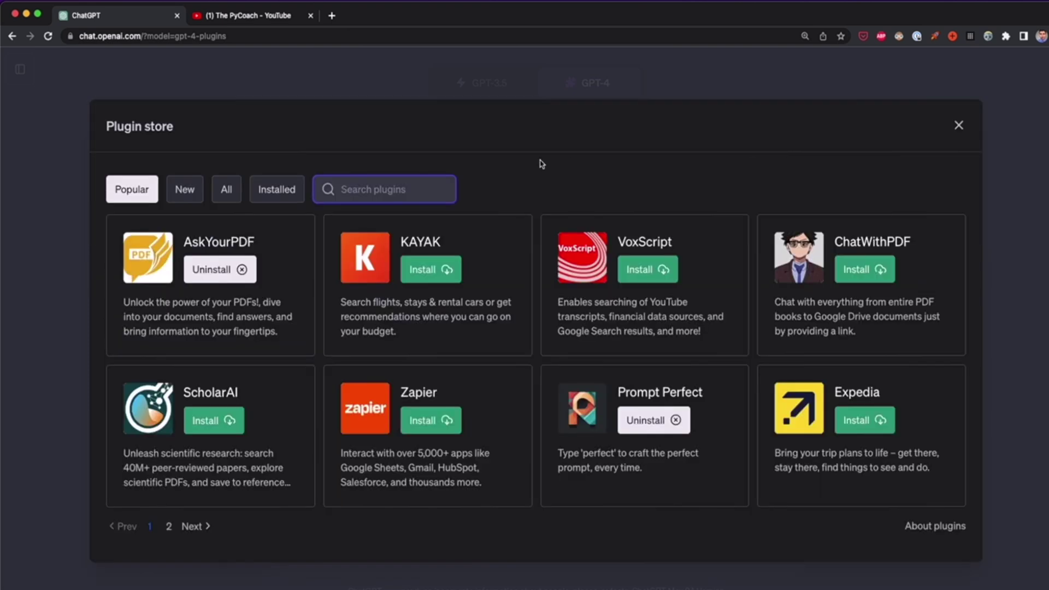
left_click(442, 192)
type("scraper")
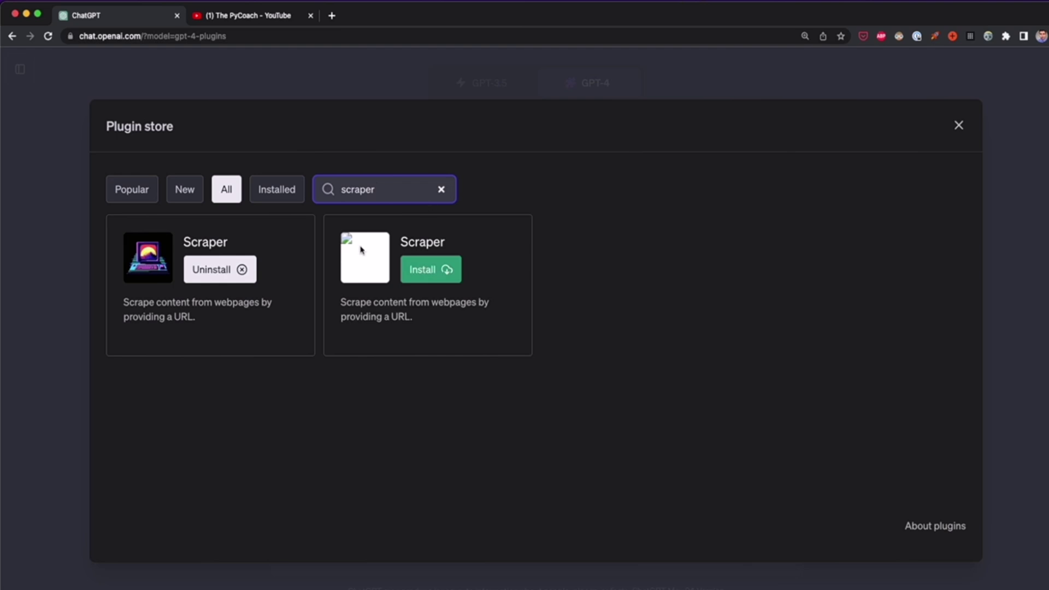
left_click(958, 126)
left_click(548, 121)
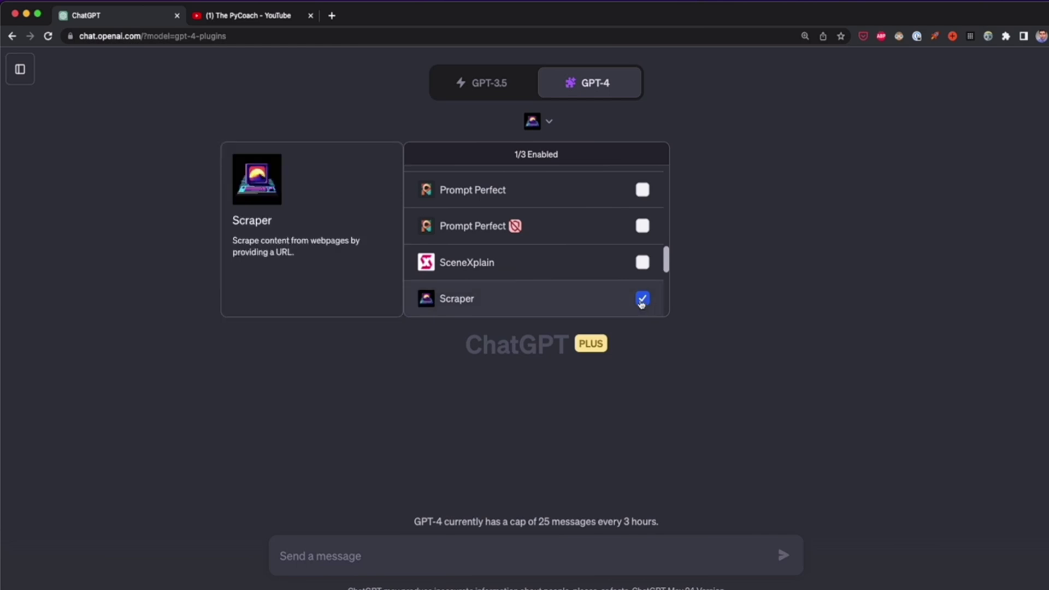
left_click(519, 553)
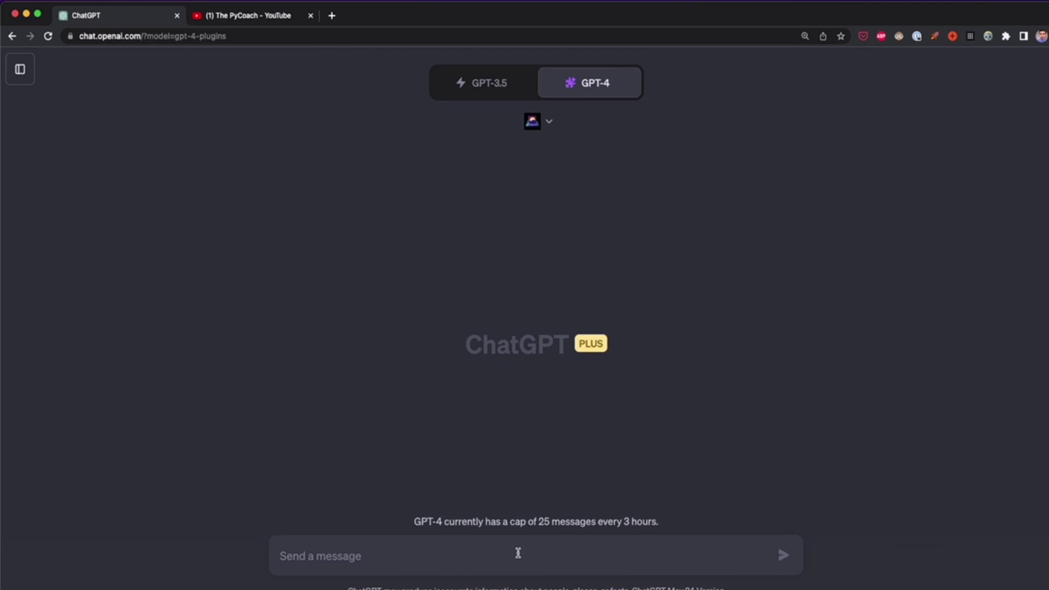
Step: Copy the address of The PyCoach YouTube channel's videos page
left_click(264, 20)
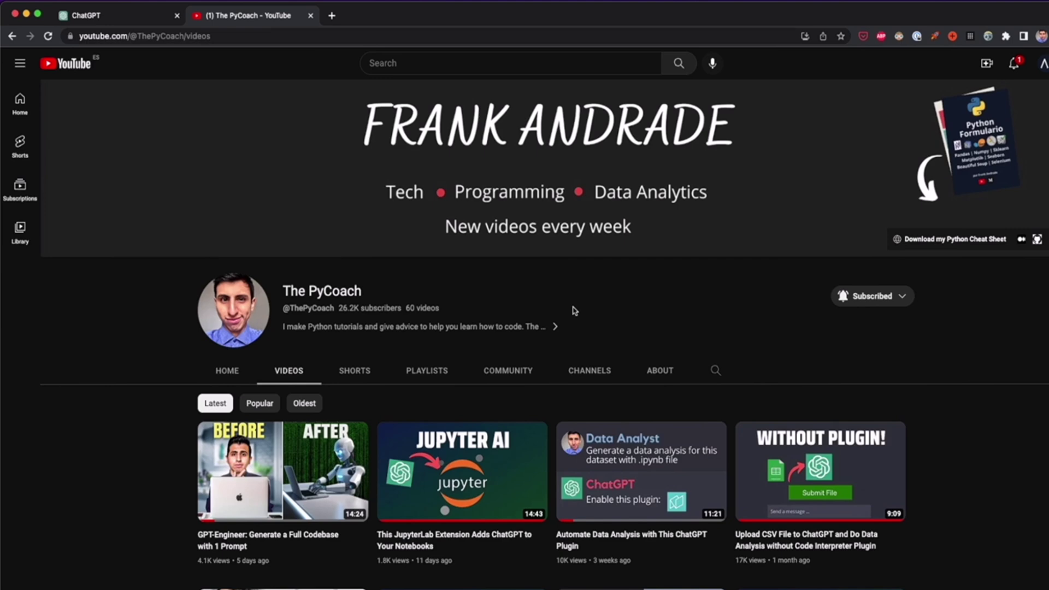
scroll(575, 310, "down", 3)
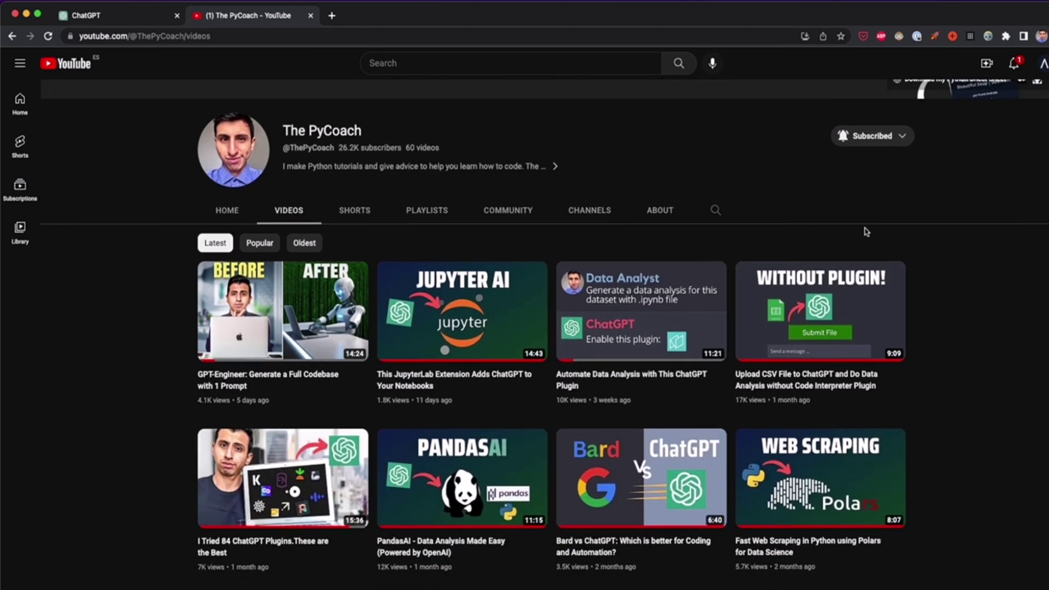
scroll(934, 288, "down", 2)
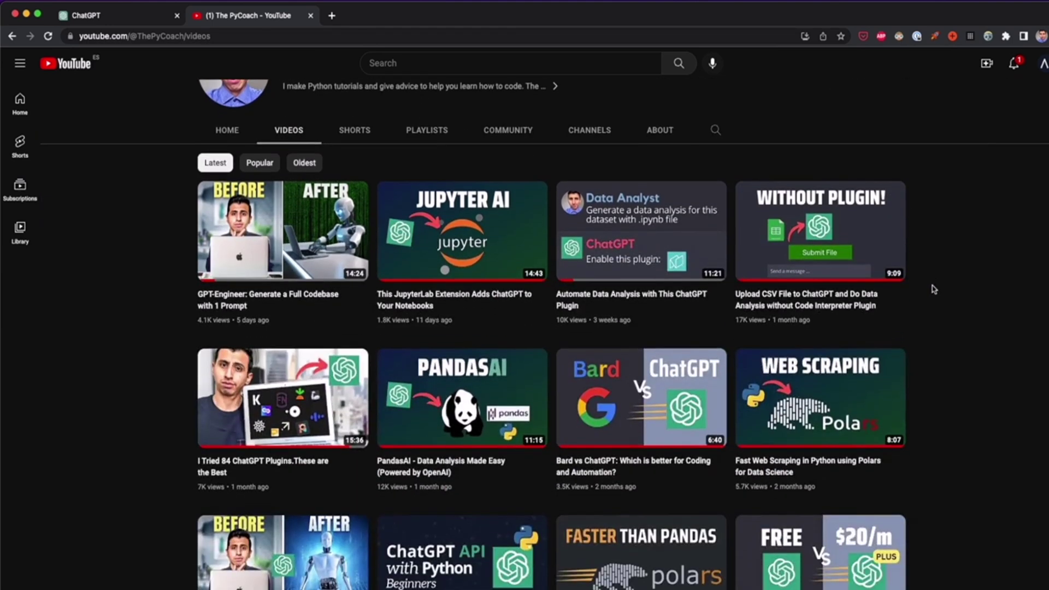
scroll(934, 289, "up", 1)
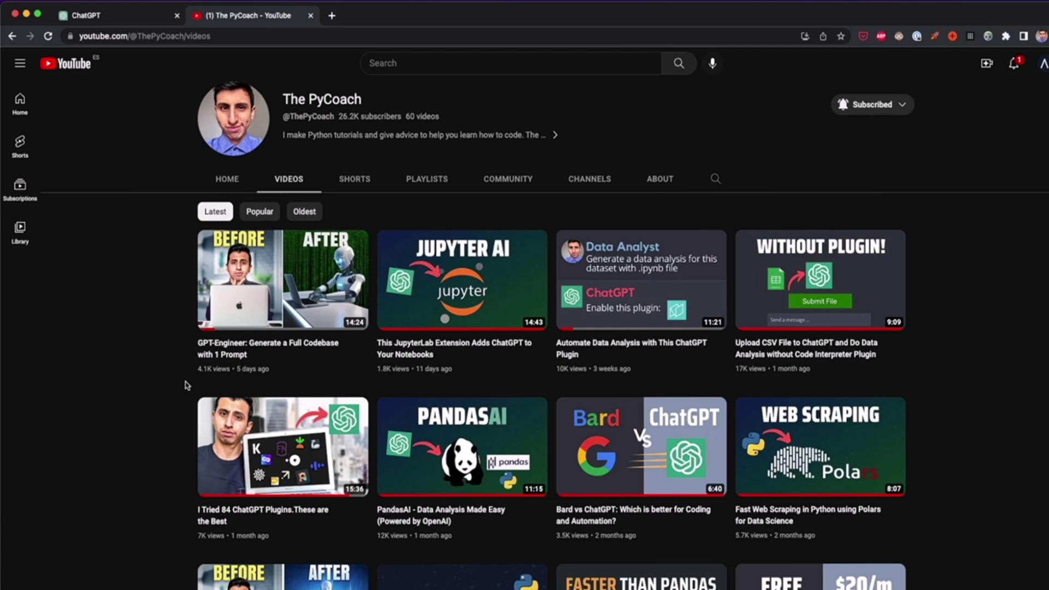
left_click(243, 37)
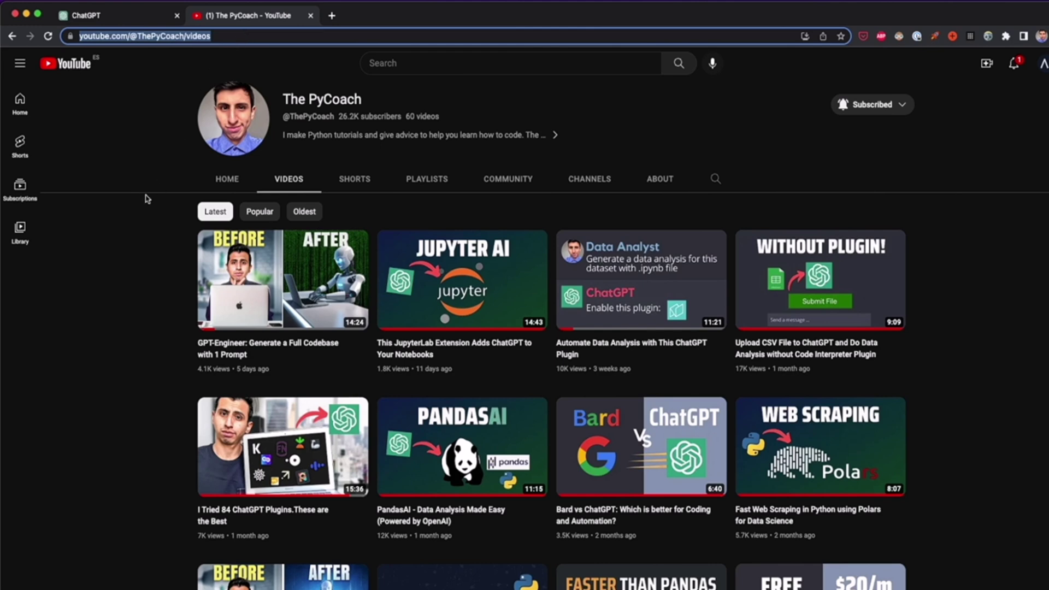
Step: Paste the prompt with the channel URL asking for titles, views and publish dates, and send it
left_click(107, 16)
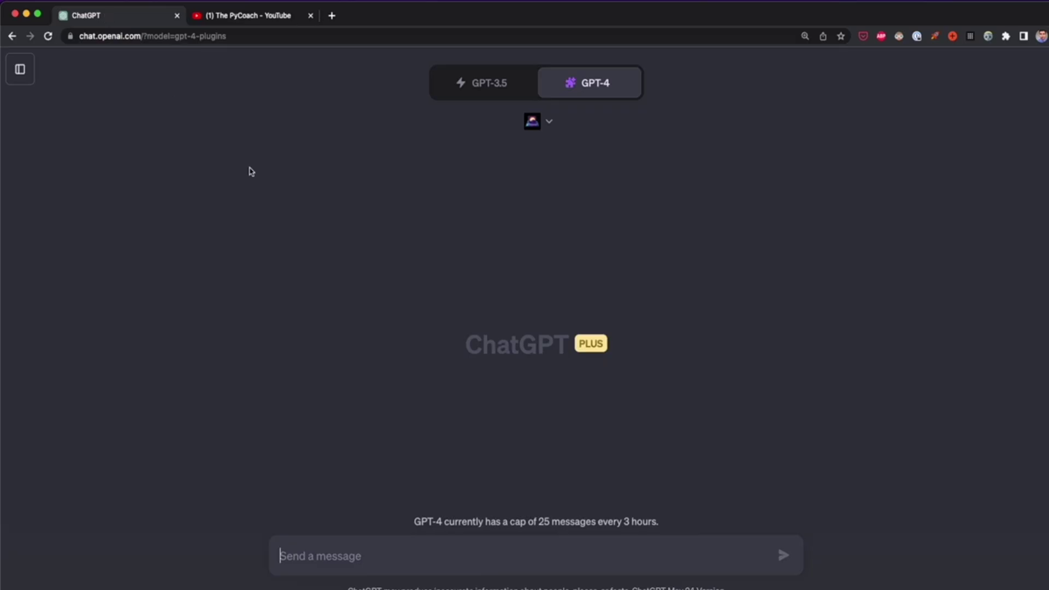
left_click(546, 123)
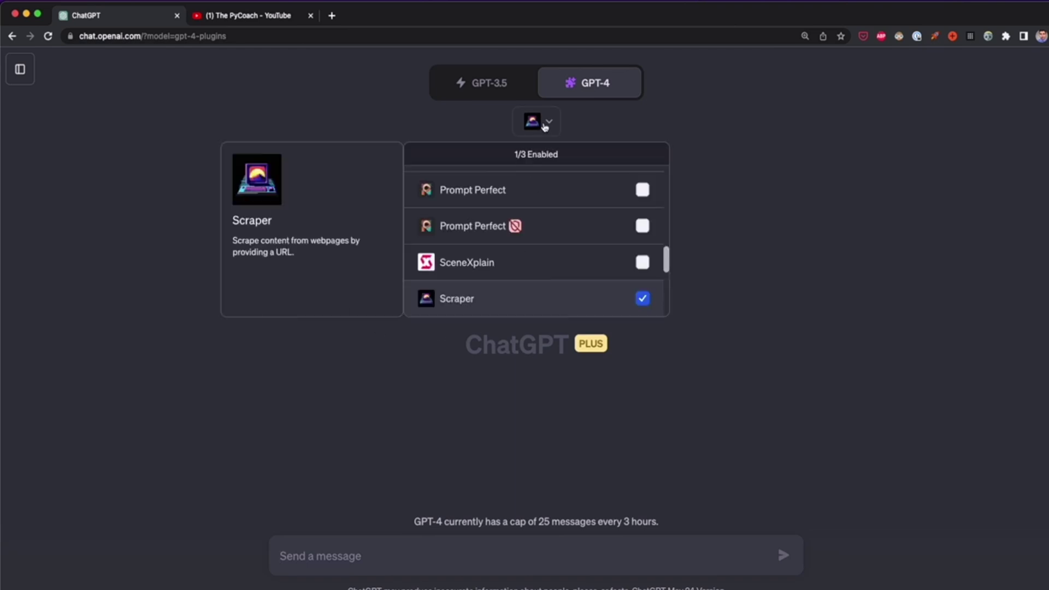
left_click(725, 202)
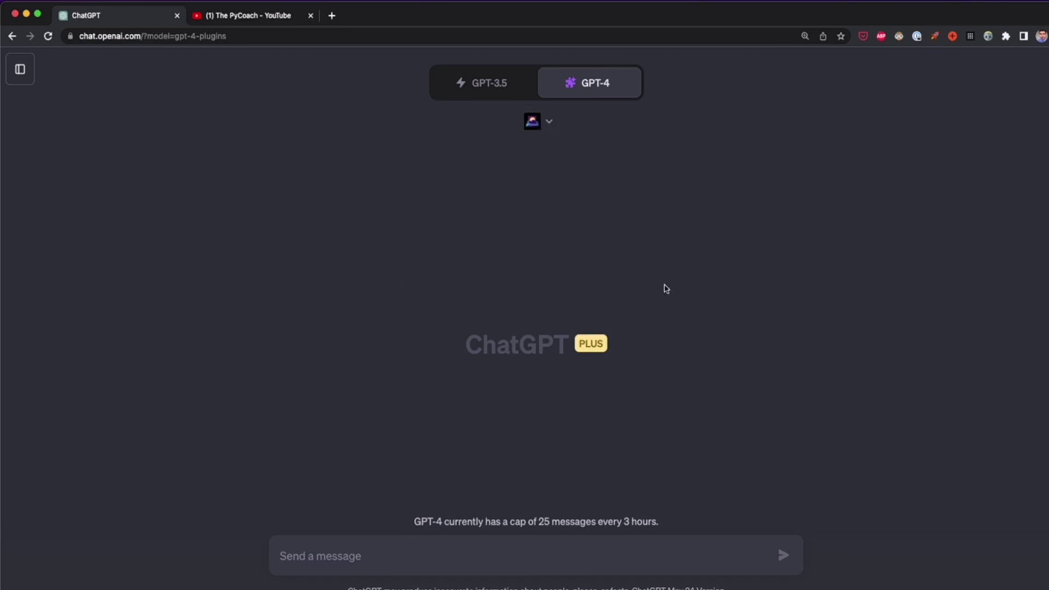
left_click(466, 561)
type("scrape the titles, views and date published from the videos listed in this website: https://www.youtube.com/@ThePyCoach/videos")
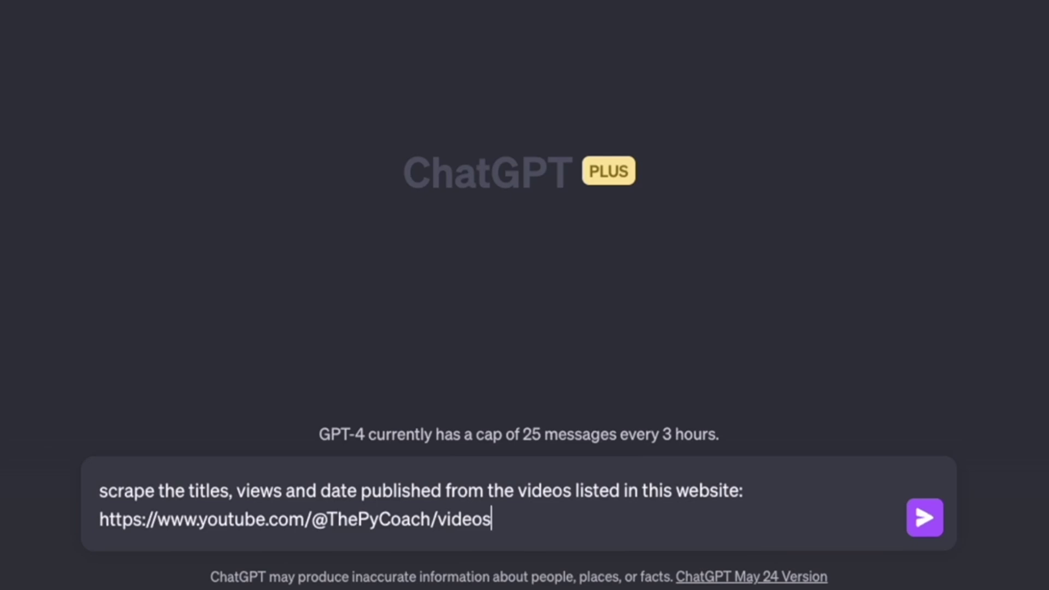
left_click_drag(534, 517, 358, 520)
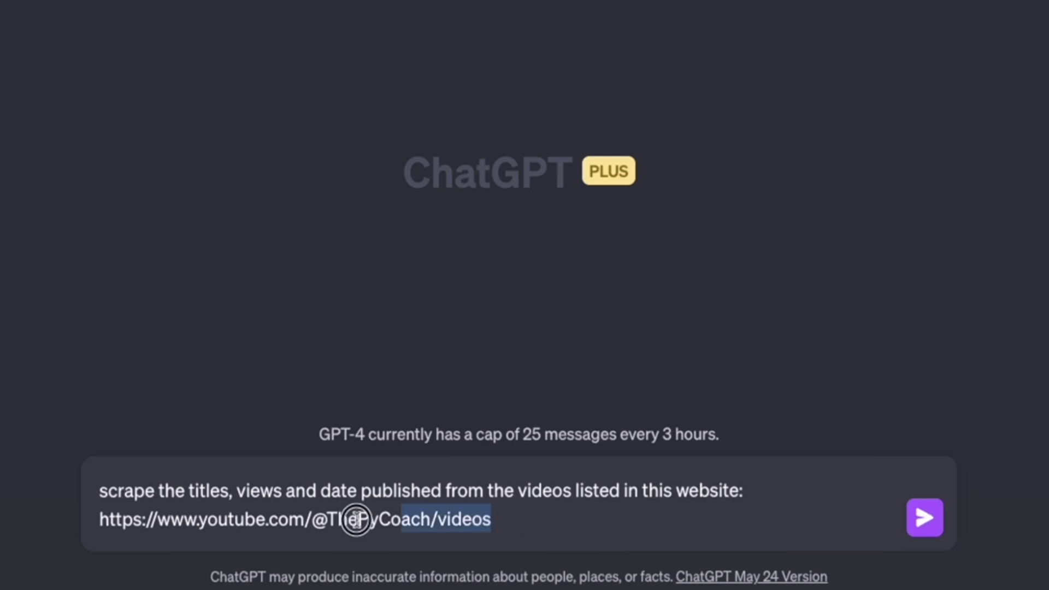
left_click(77, 539)
left_click_drag(77, 539, 81, 524)
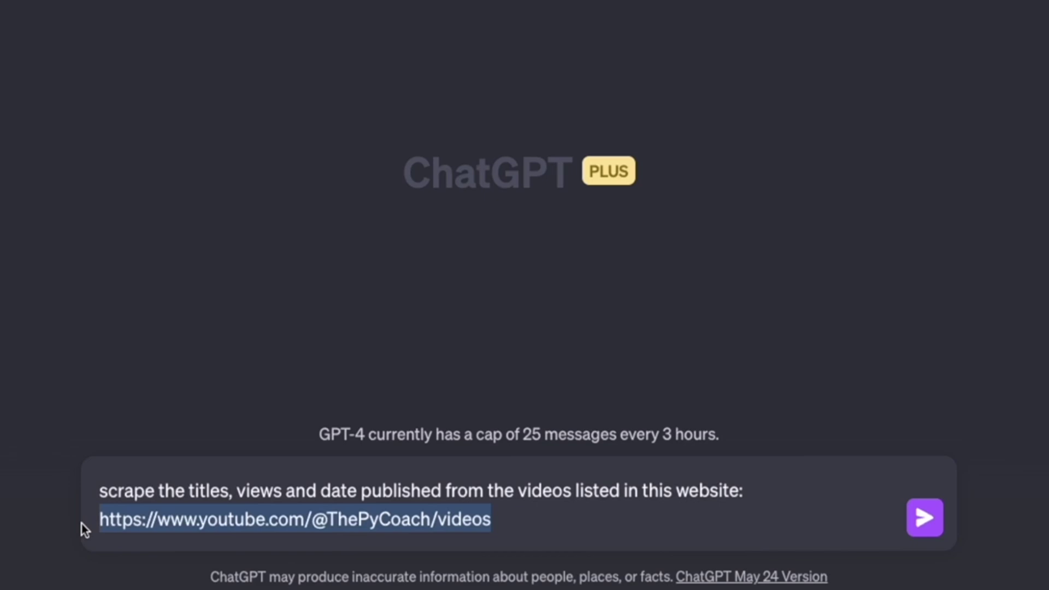
left_click(546, 521)
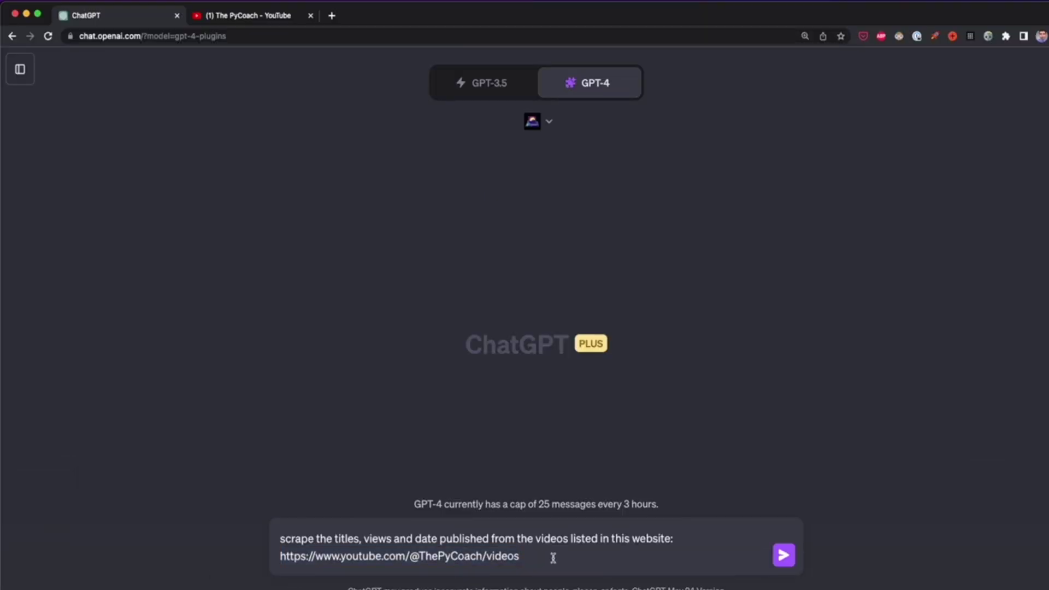
key("super+a")
key("BackSpace")
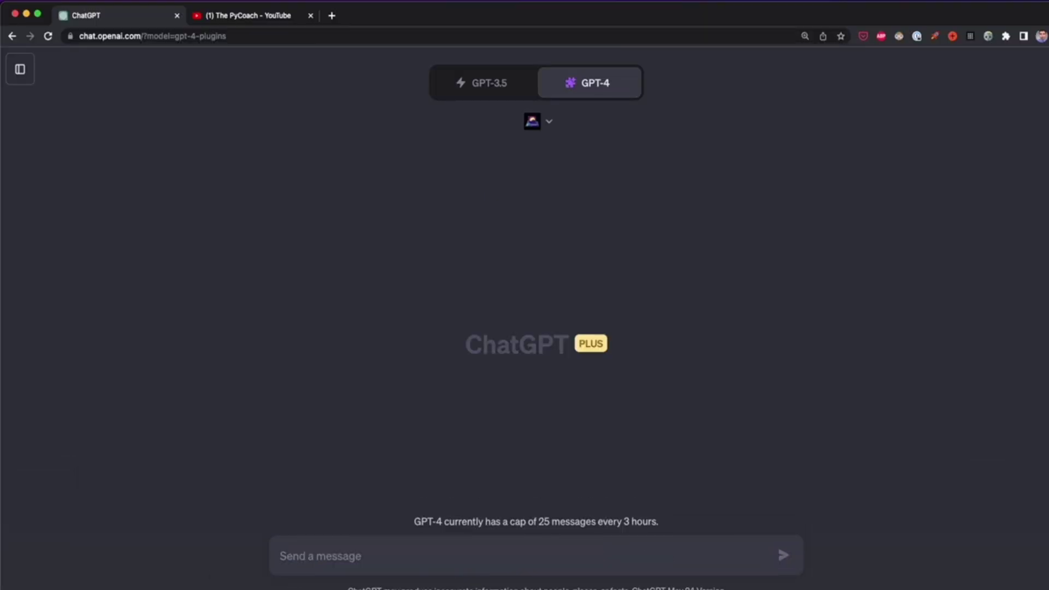
type("scrape the titles, views and date published from the videos listed in this website: https://www.youtube.com/@ThePyCoach/videos")
key("Return")
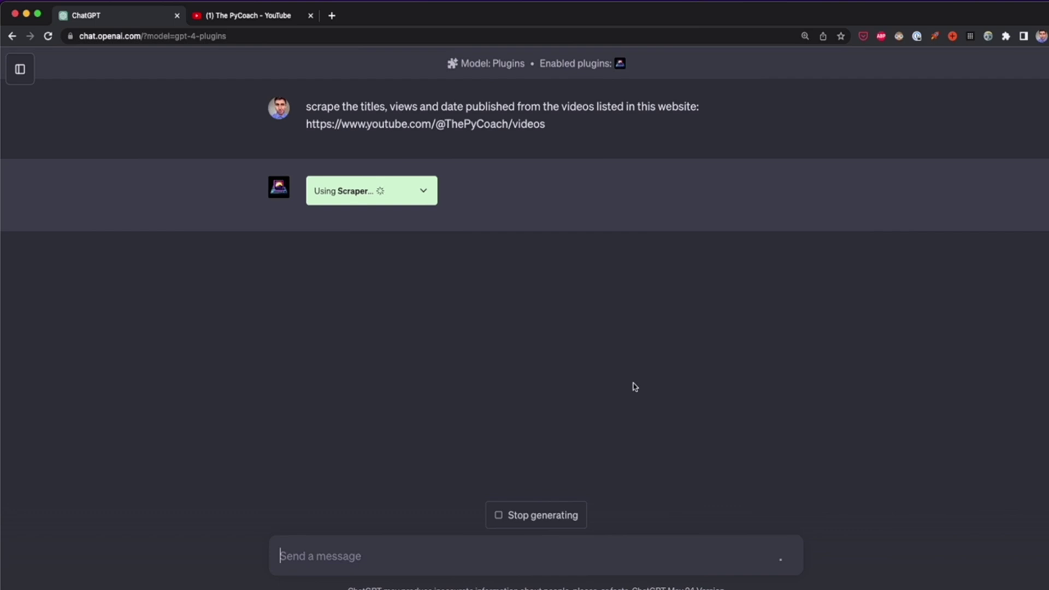
Step: Look over the YouTube videos page, then watch ChatGPT's scraped video list arrive
left_click(234, 15)
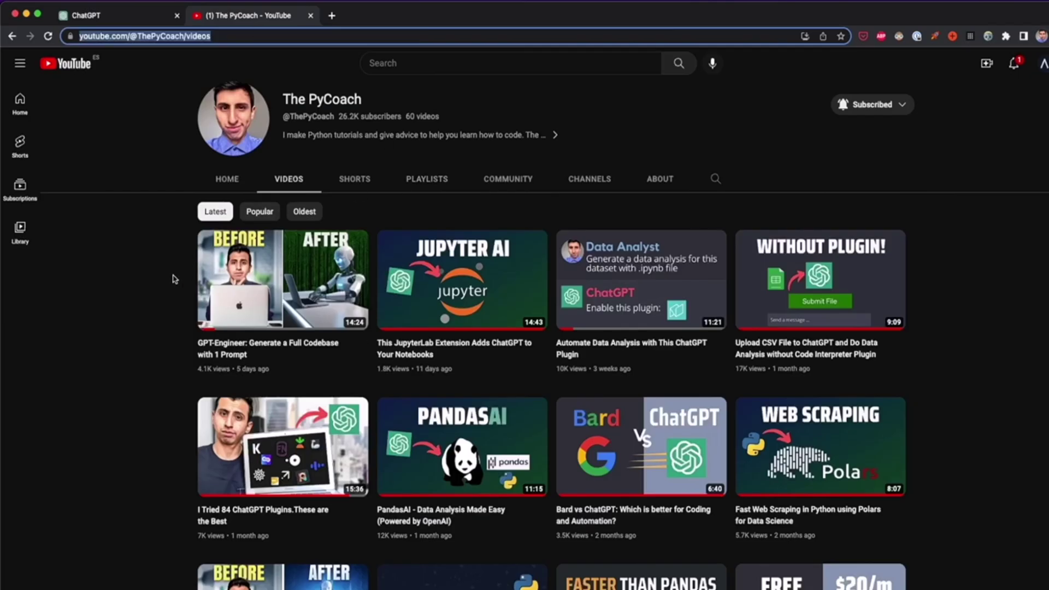
scroll(141, 354, "down", 1)
scroll(141, 354, "down", 1)
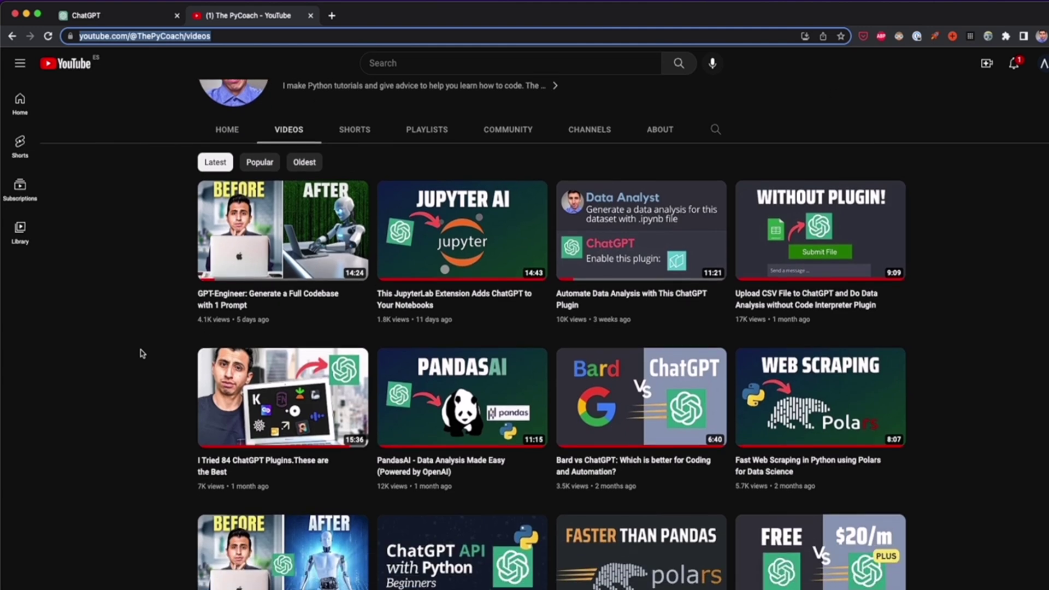
scroll(142, 354, "down", 2)
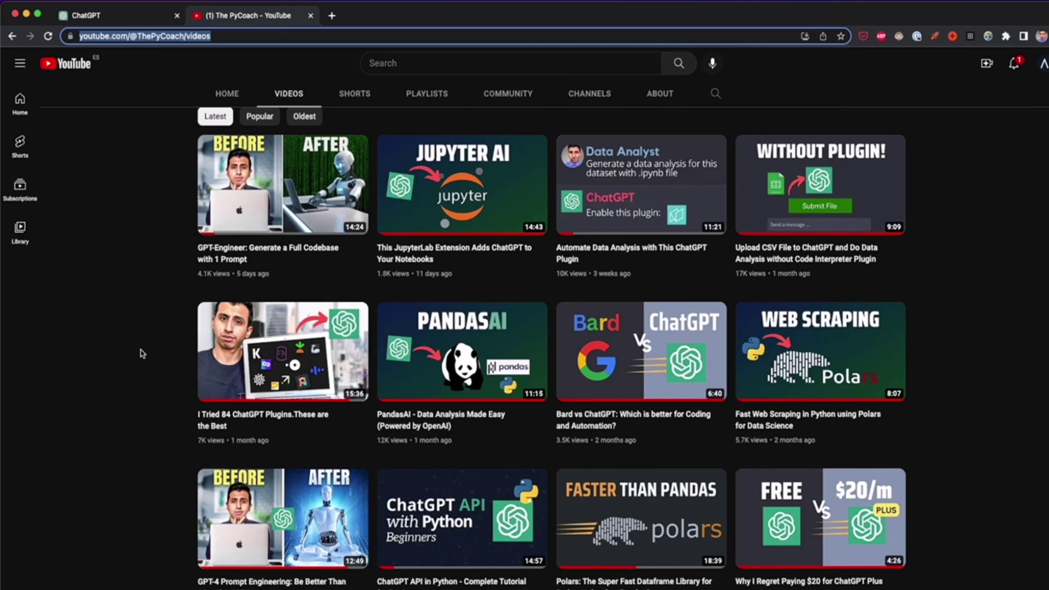
left_click(110, 15)
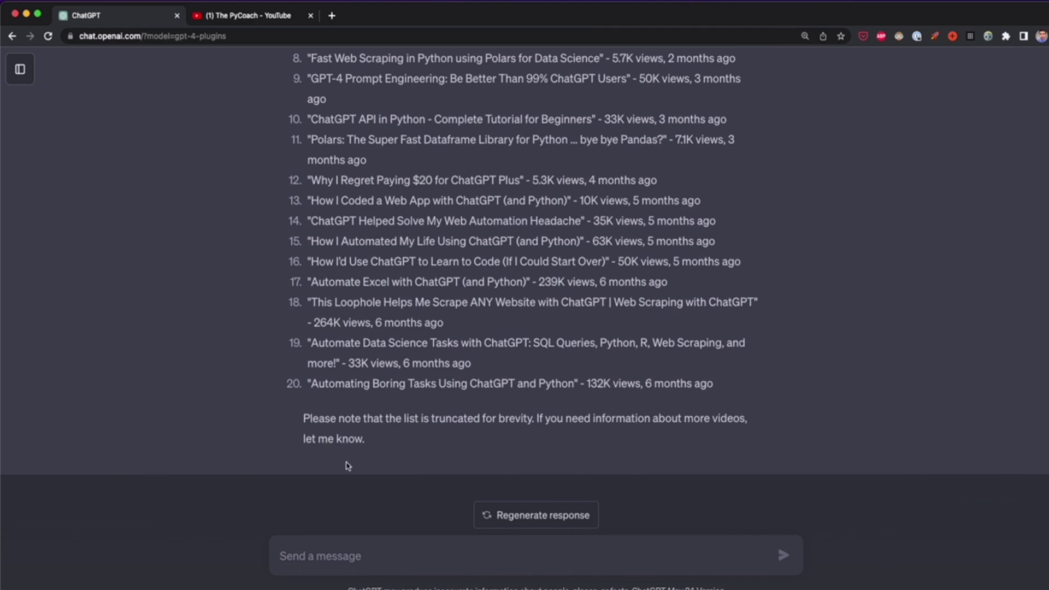
scroll(491, 436, "up", 6)
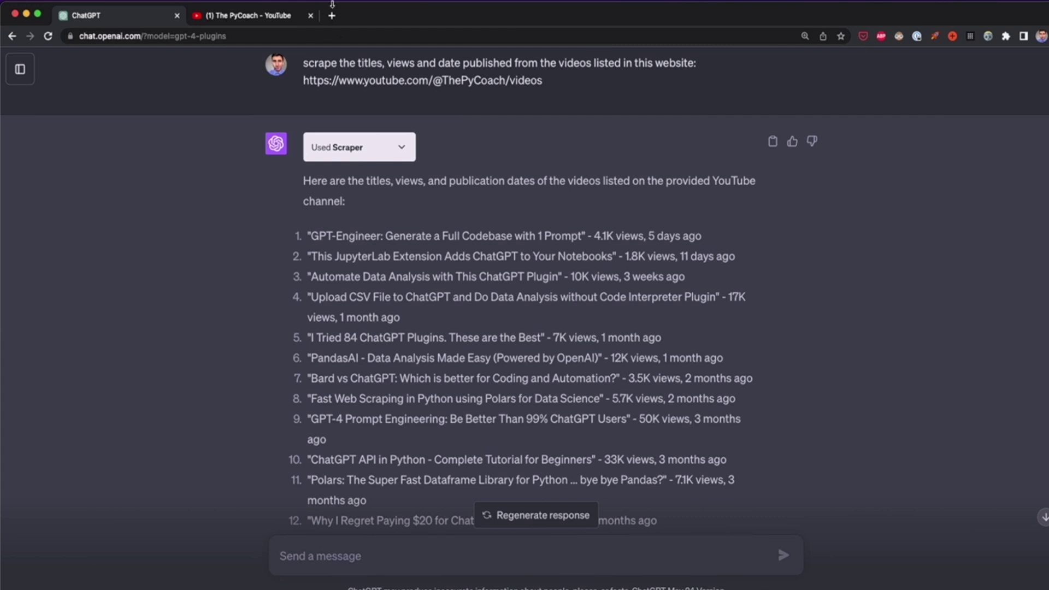
Step: Compare the scraped entries with the YouTube page and read down to the truncation note
left_click(276, 16)
left_click(111, 21)
left_click(241, 19)
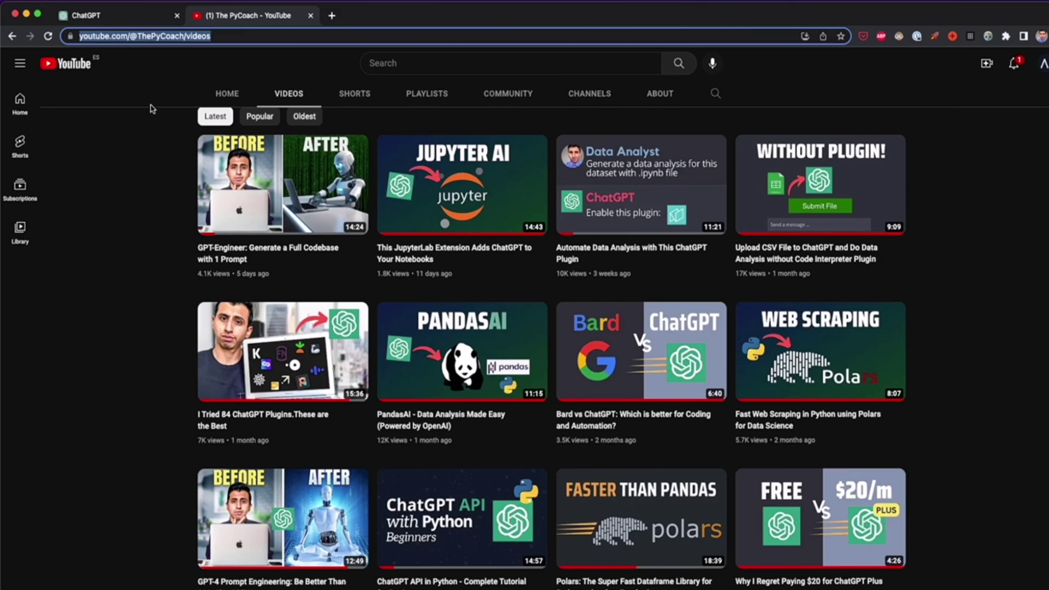
left_click(144, 20)
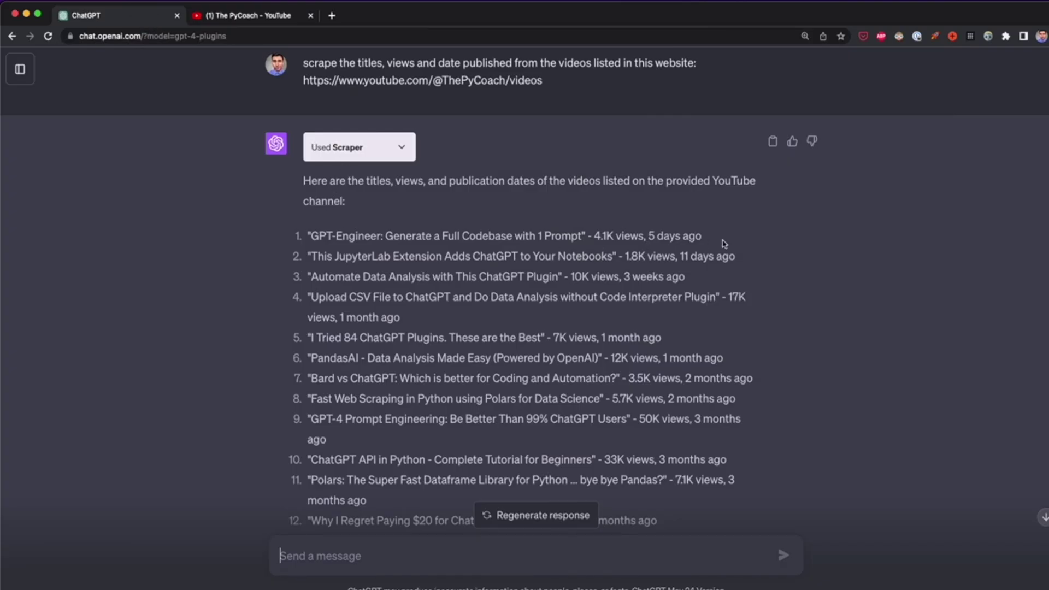
triple_click(304, 240)
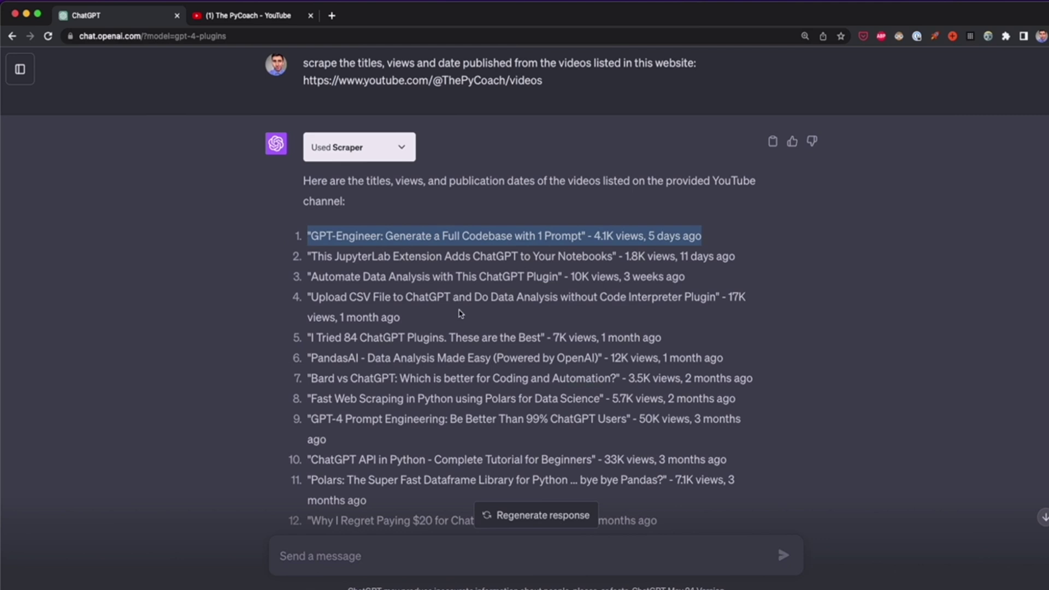
scroll(461, 314, "up", 2)
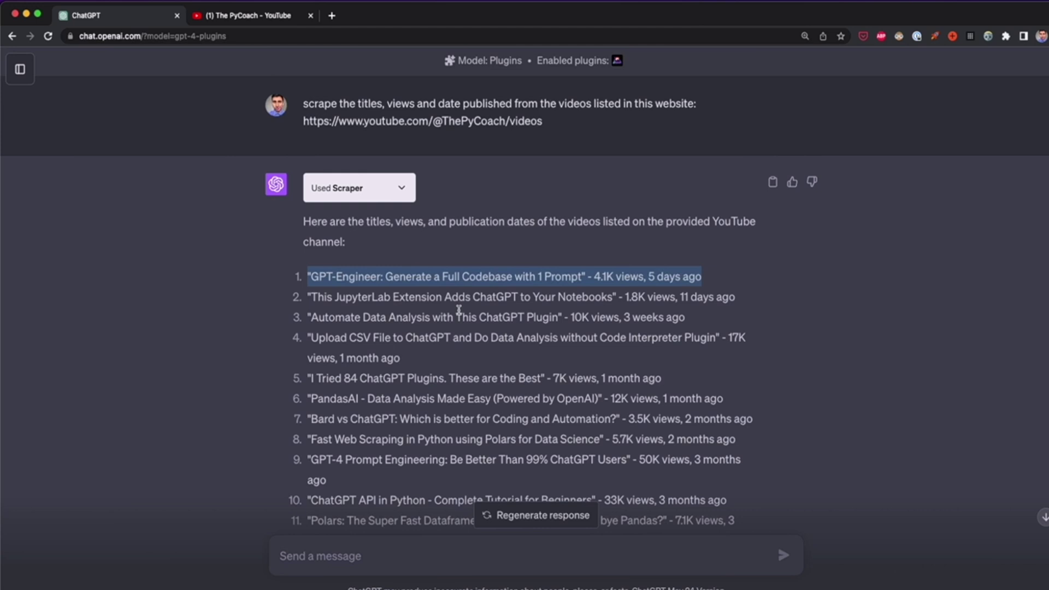
scroll(447, 373, "down", 5)
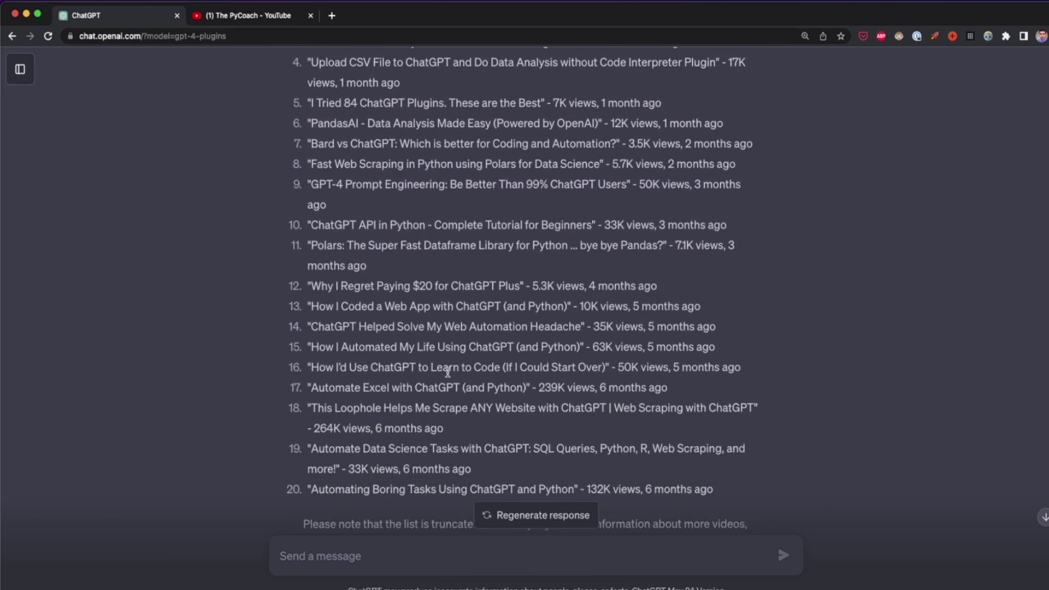
scroll(448, 373, "down", 2)
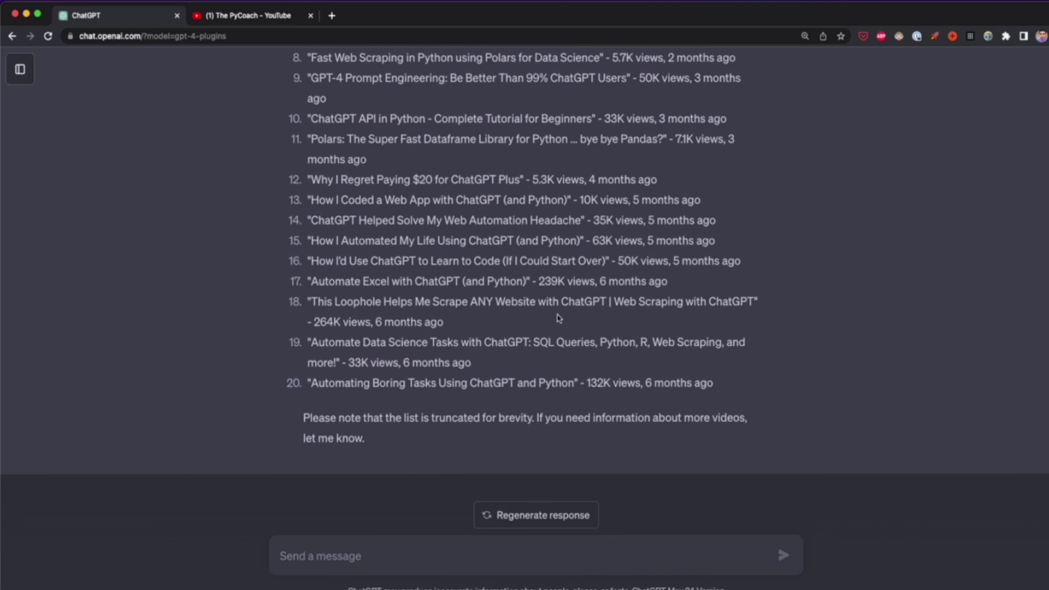
Step: Send a follow-up asking for 10 more video titles, views and publish dates
left_click(462, 555)
type("can you scrape 10 more items from the youtube website I provided before?")
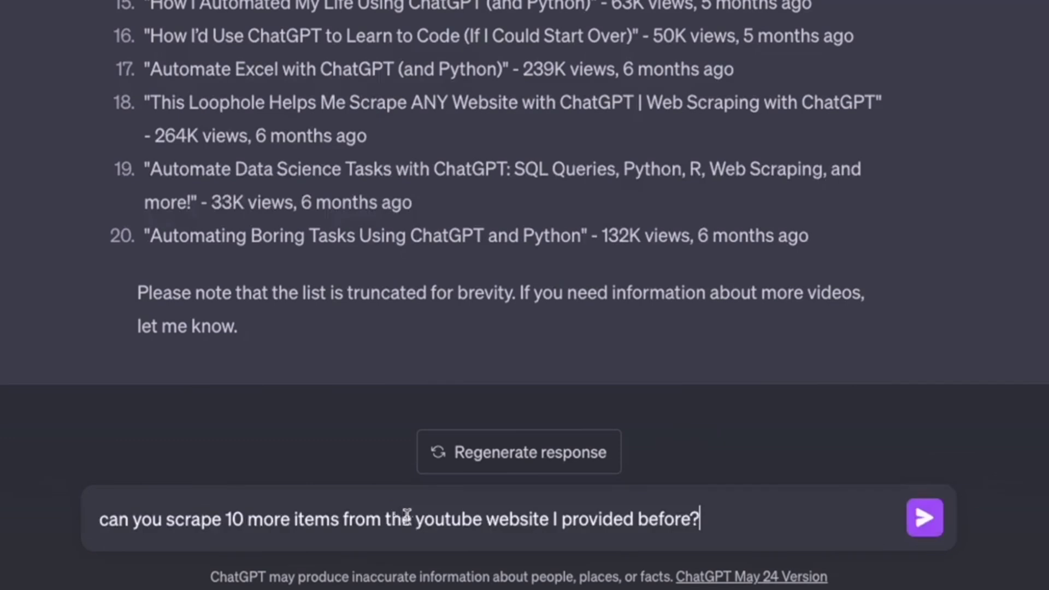
key("super+a")
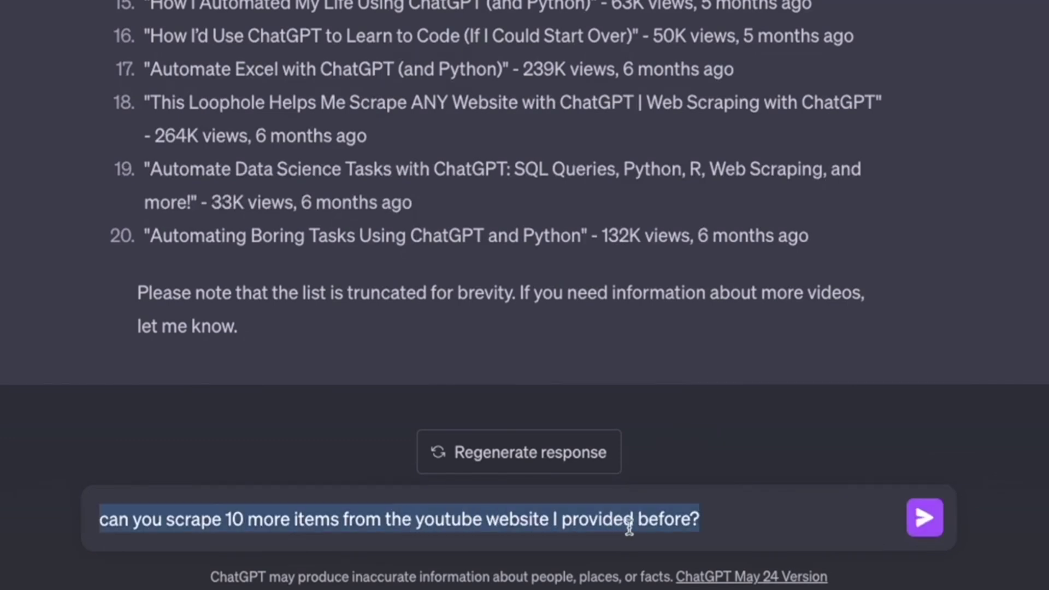
left_click(717, 521)
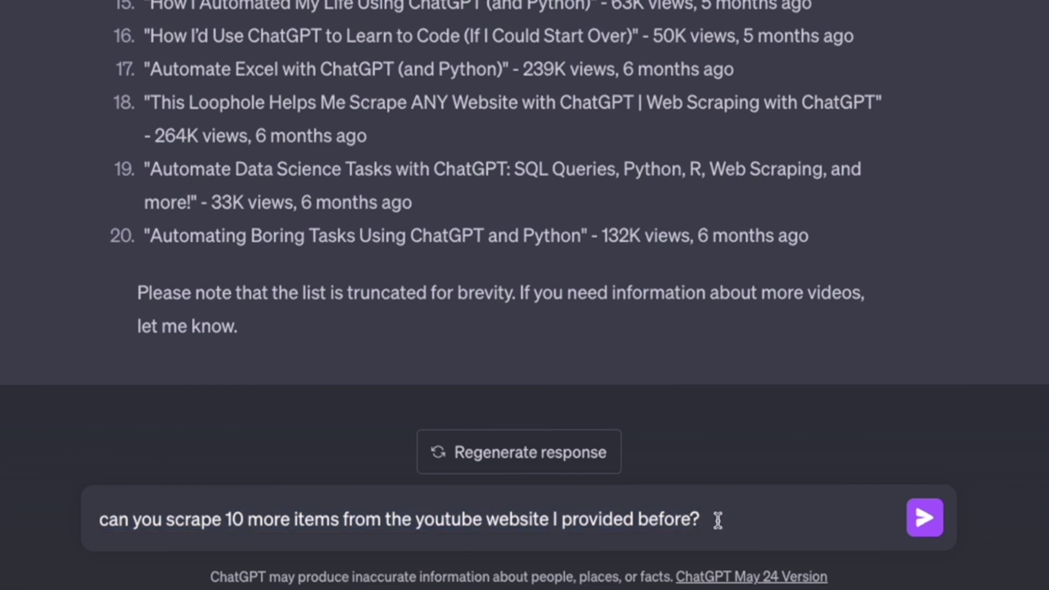
key("Return")
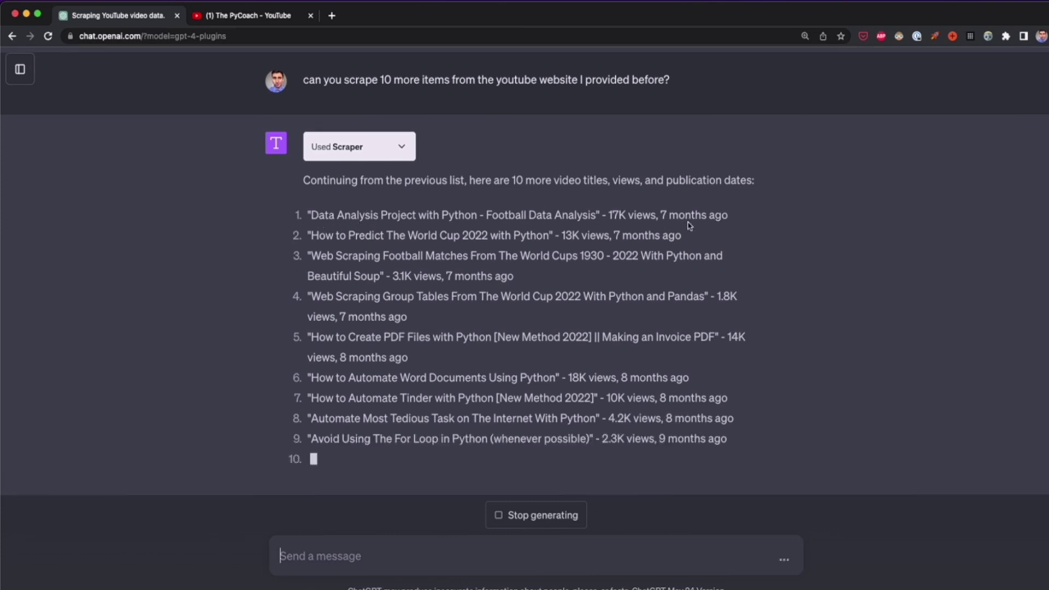
Step: Review the 10 added videos and type 'can you put the 30 items scraped in a table?'
left_click(734, 198)
left_click_drag(733, 198, 380, 182)
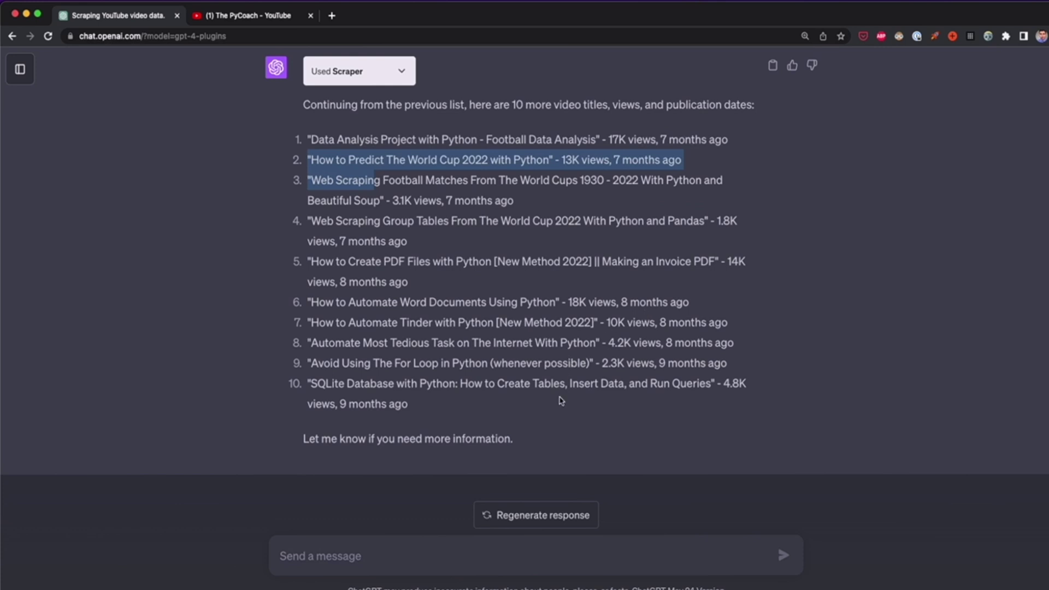
left_click(511, 417)
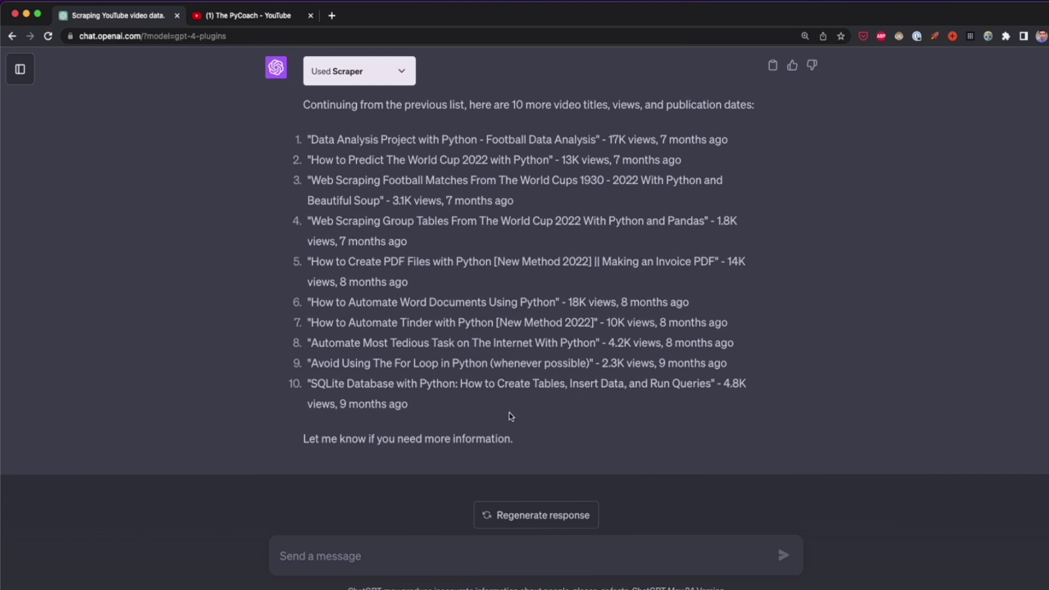
scroll(511, 416, "up", 5)
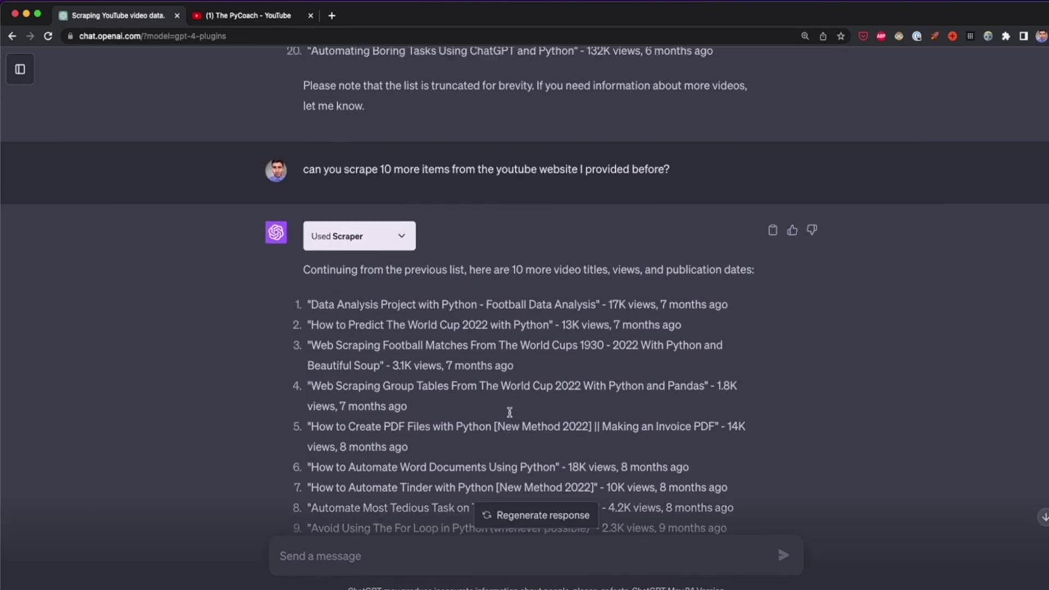
scroll(511, 416, "up", 1)
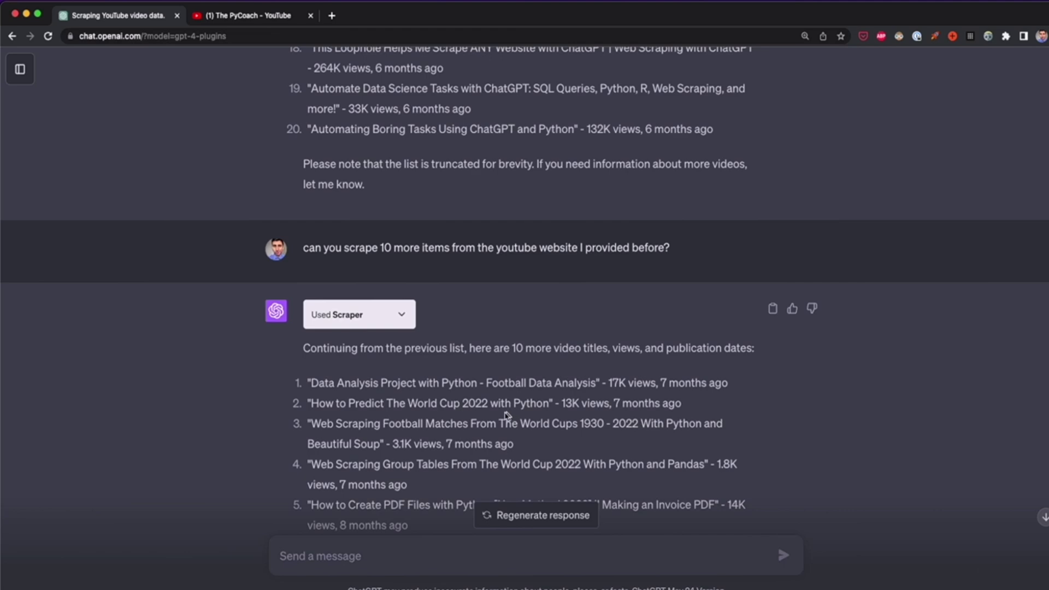
scroll(510, 416, "down", 5)
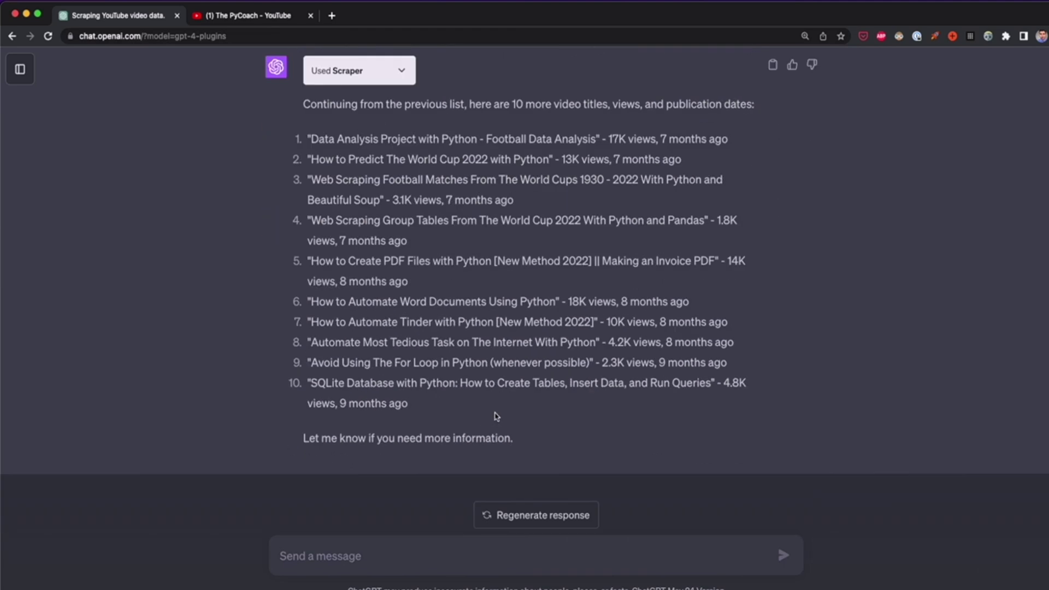
left_click(434, 552)
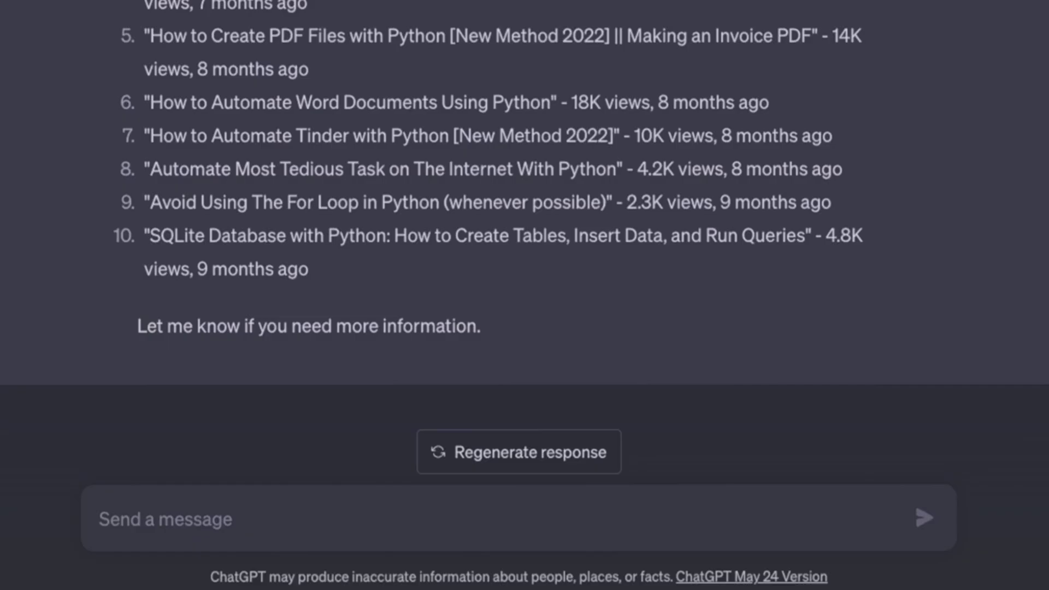
type("can you put the 30 items scraped in a table?")
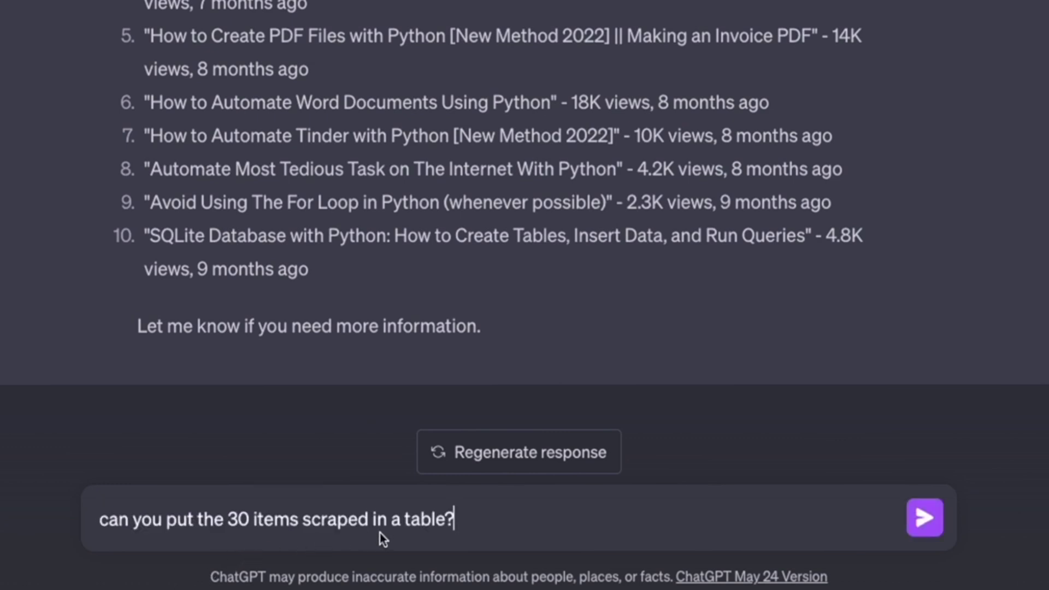
Step: Send the table request and scroll through the No., Title, Views and Published table
key("Return")
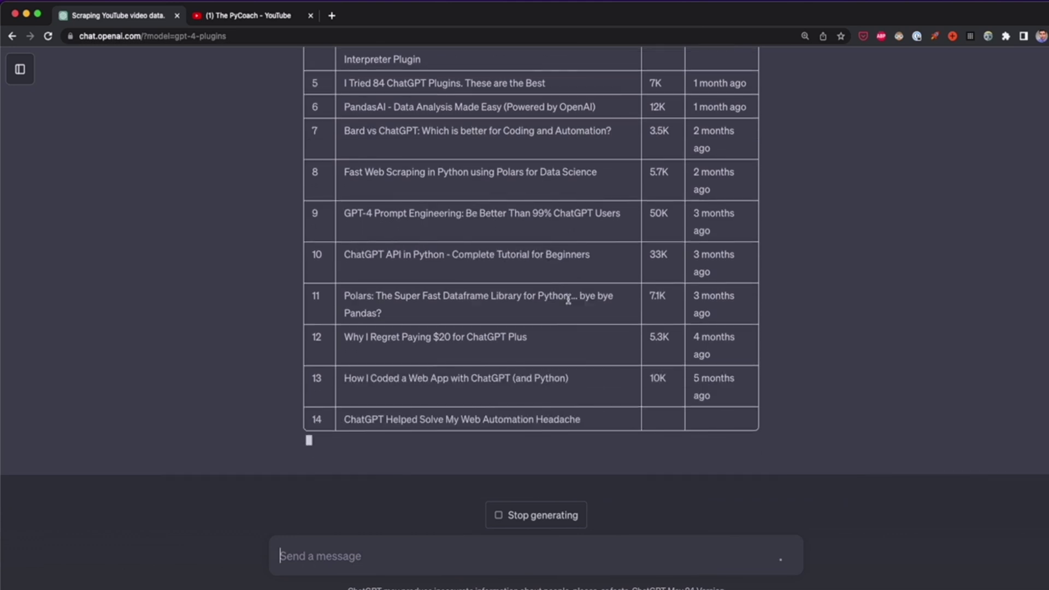
scroll(654, 279, "up", 8)
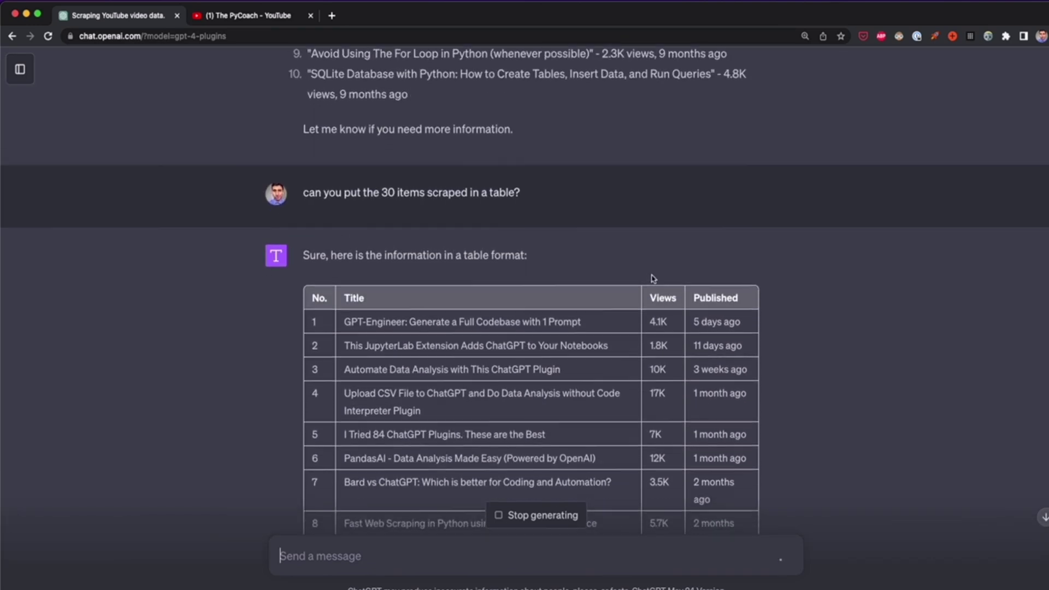
scroll(654, 279, "down", 8)
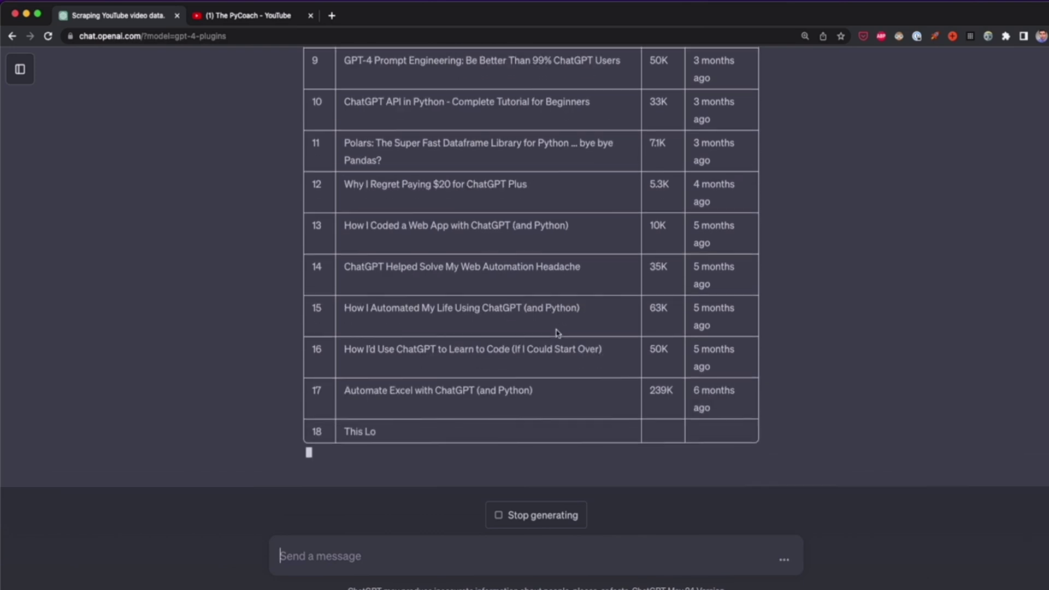
scroll(601, 382, "up", 10)
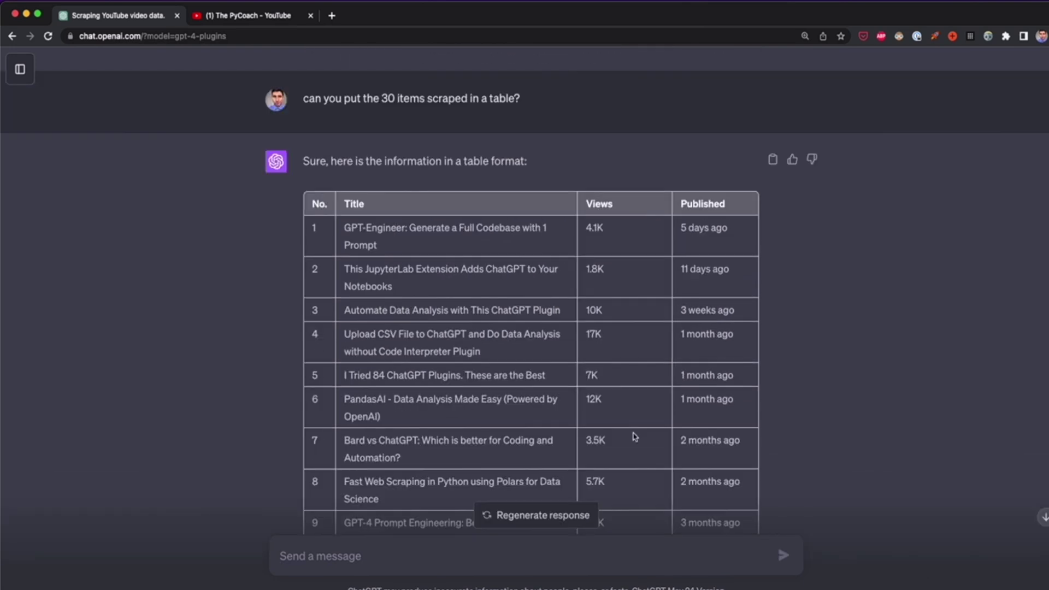
scroll(636, 436, "down", 12)
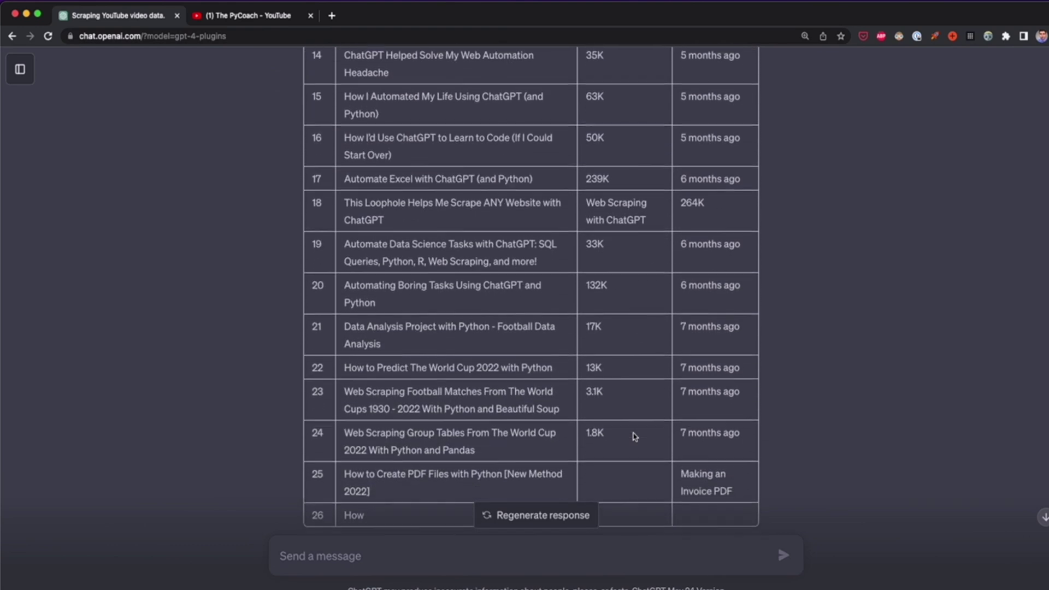
scroll(635, 437, "down", 4)
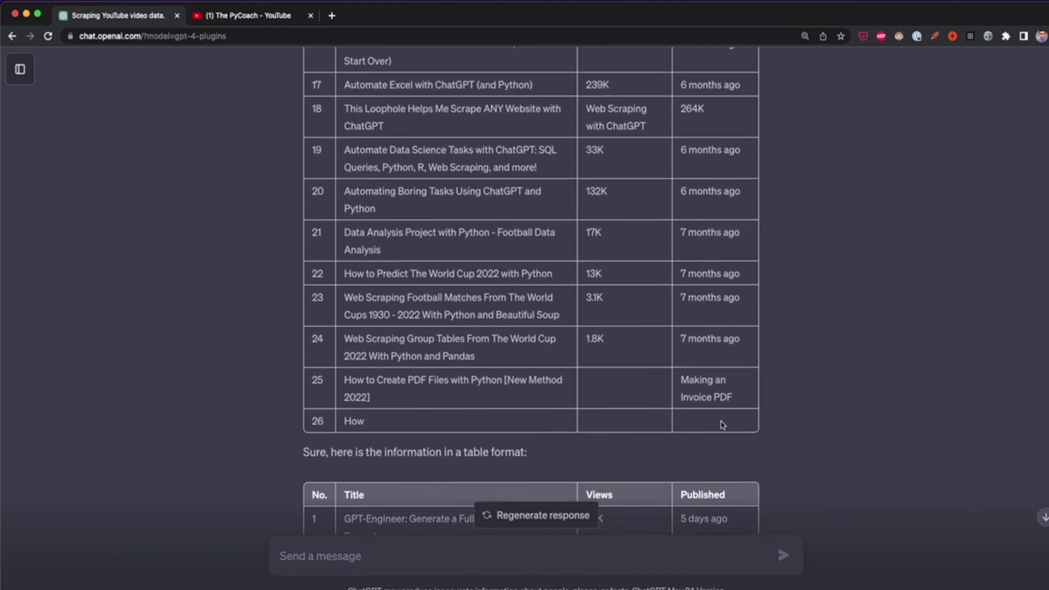
scroll(384, 460, "up", 1)
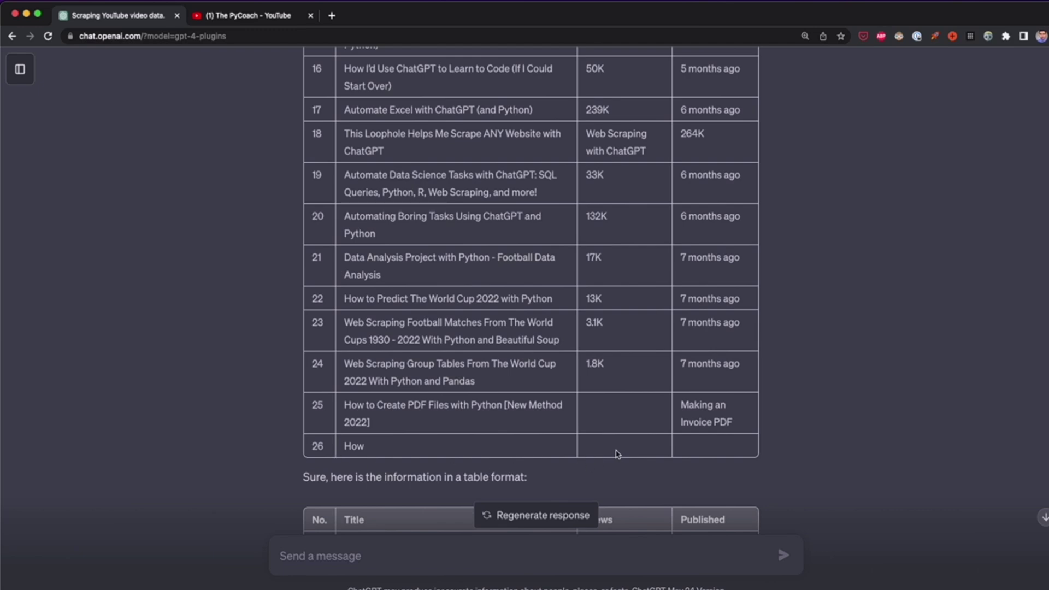
scroll(618, 455, "up", 15)
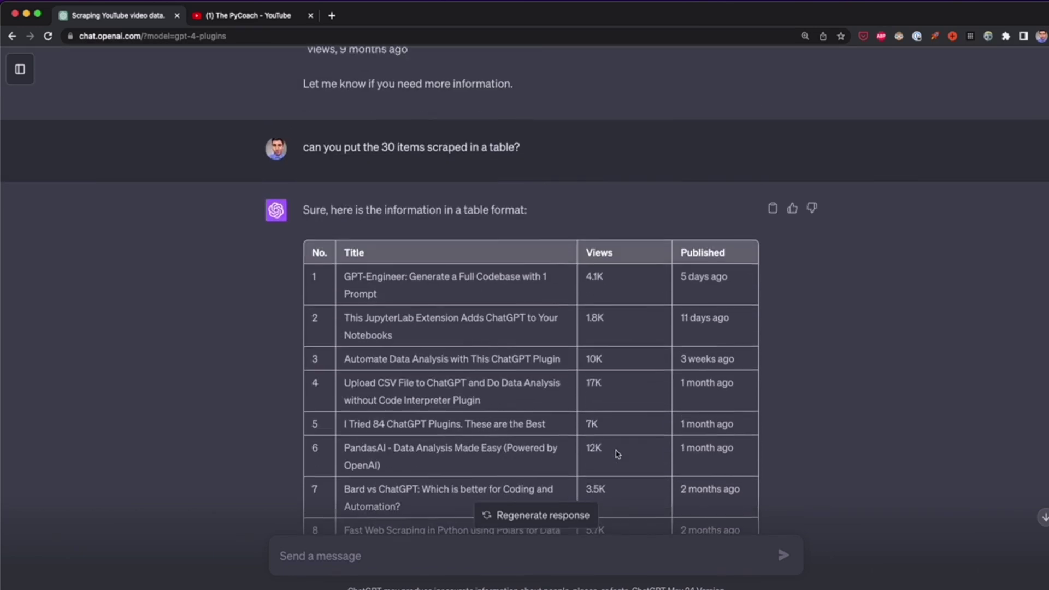
scroll(654, 440, "down", 12)
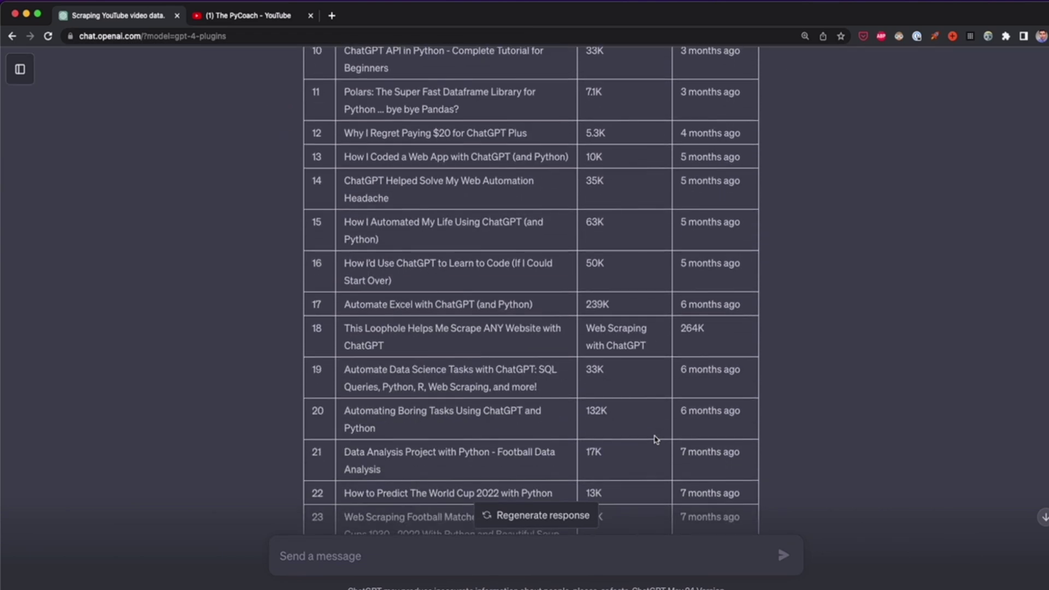
Step: Review the rest of the table and highlight rows 16 through 25
scroll(656, 440, "down", 5)
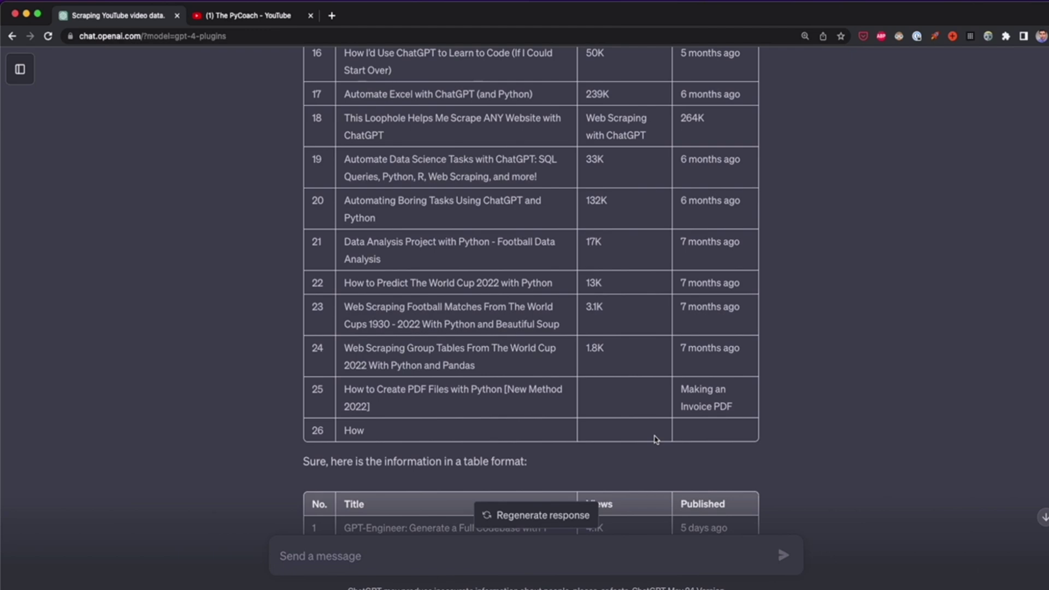
scroll(656, 439, "up", 2)
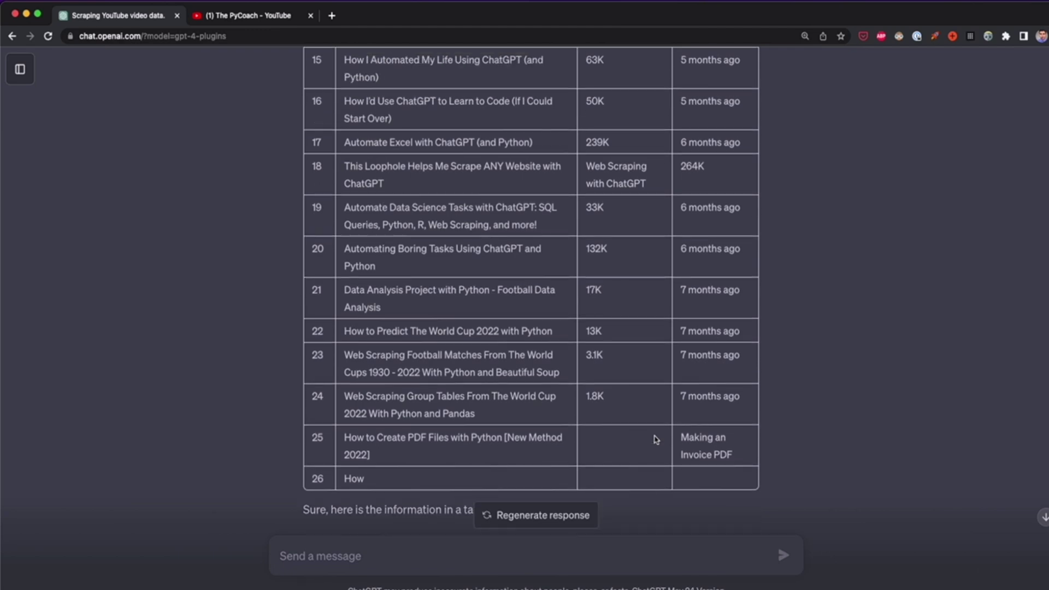
scroll(656, 440, "down", 10)
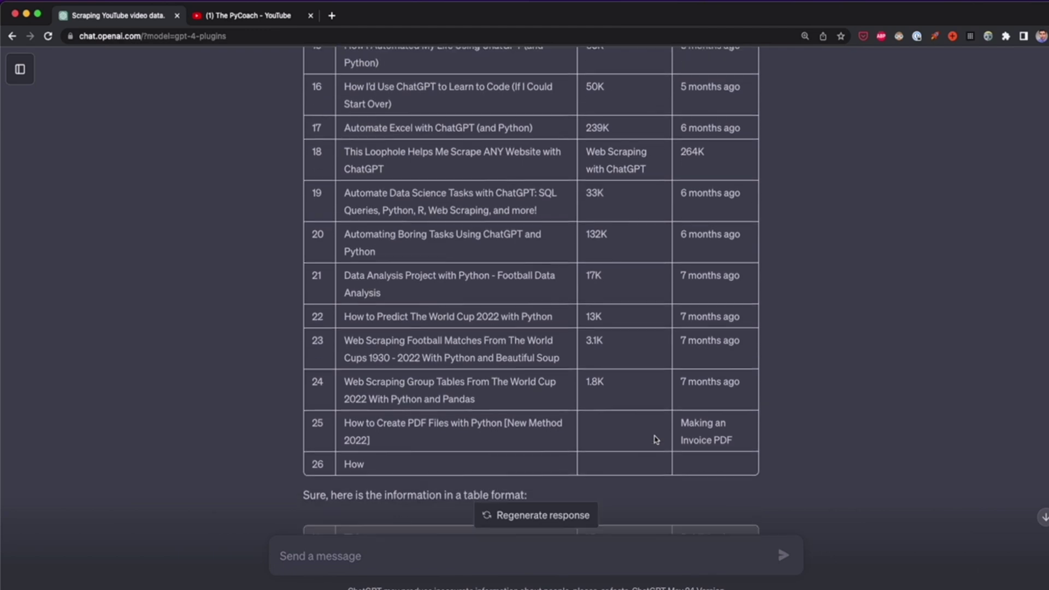
scroll(659, 439, "up", 5)
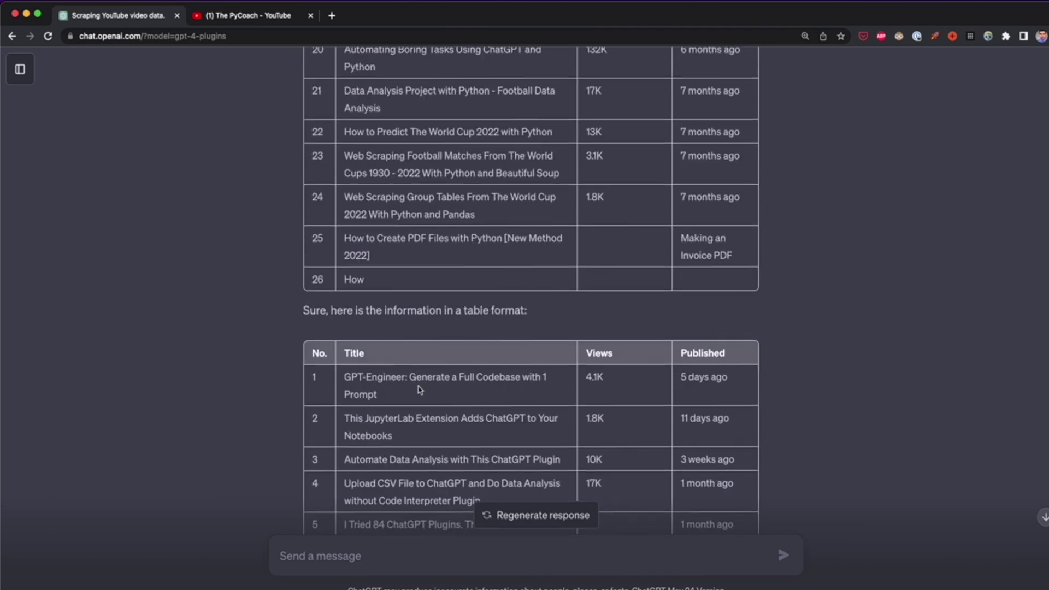
scroll(394, 381, "down", 5)
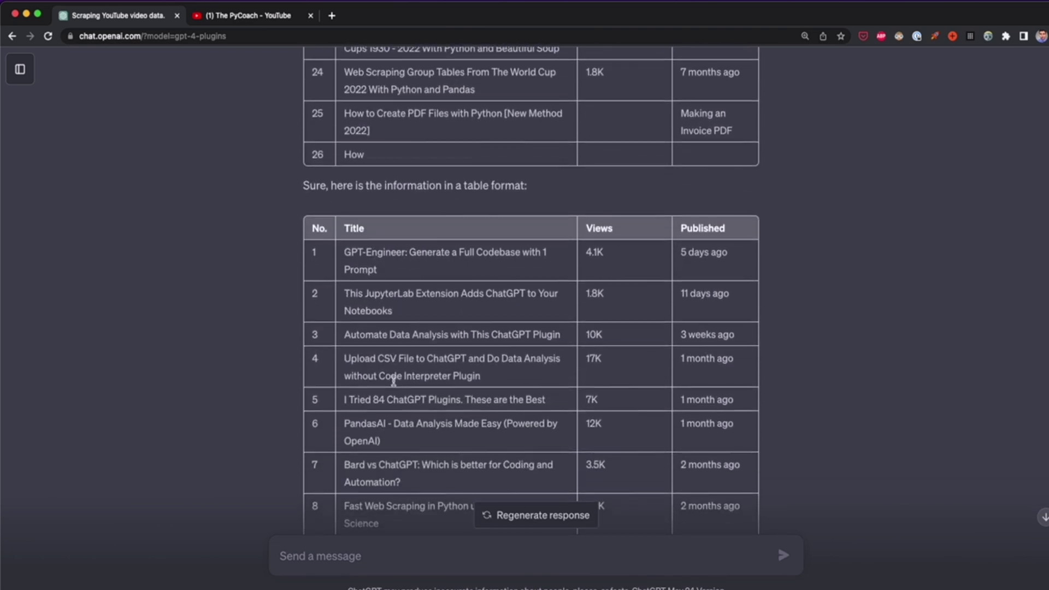
scroll(394, 381, "down", 20)
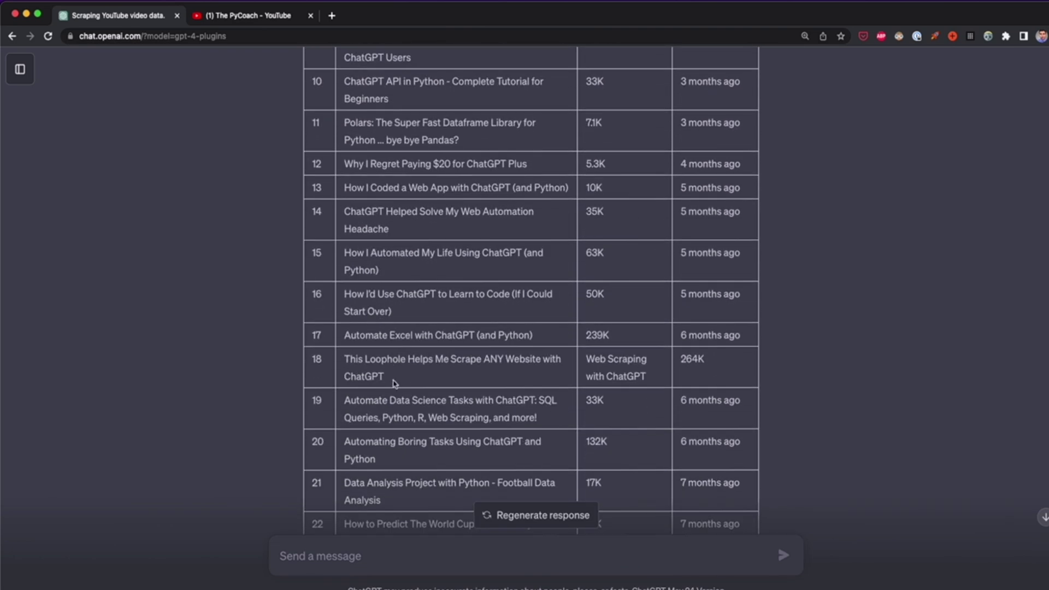
scroll(394, 381, "down", 2)
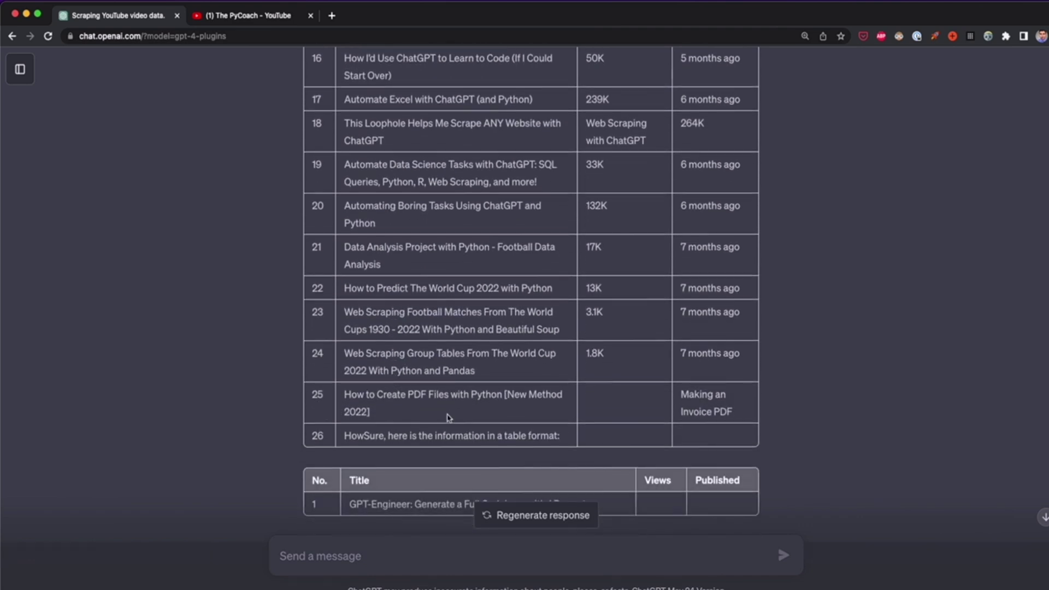
scroll(447, 419, "down", 10)
scroll(698, 439, "up", 11)
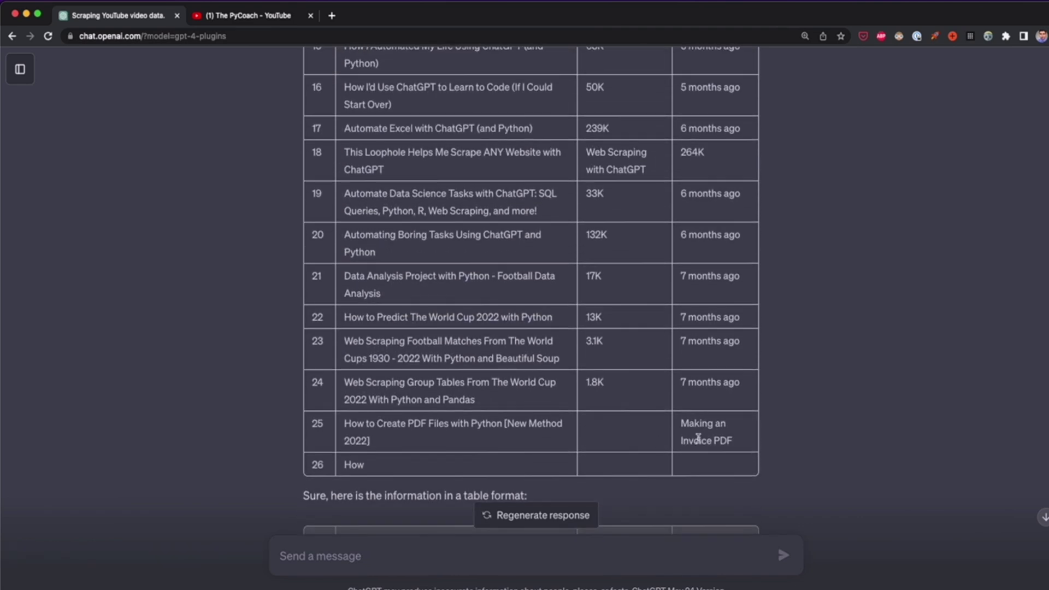
left_click_drag(751, 449, 304, 192)
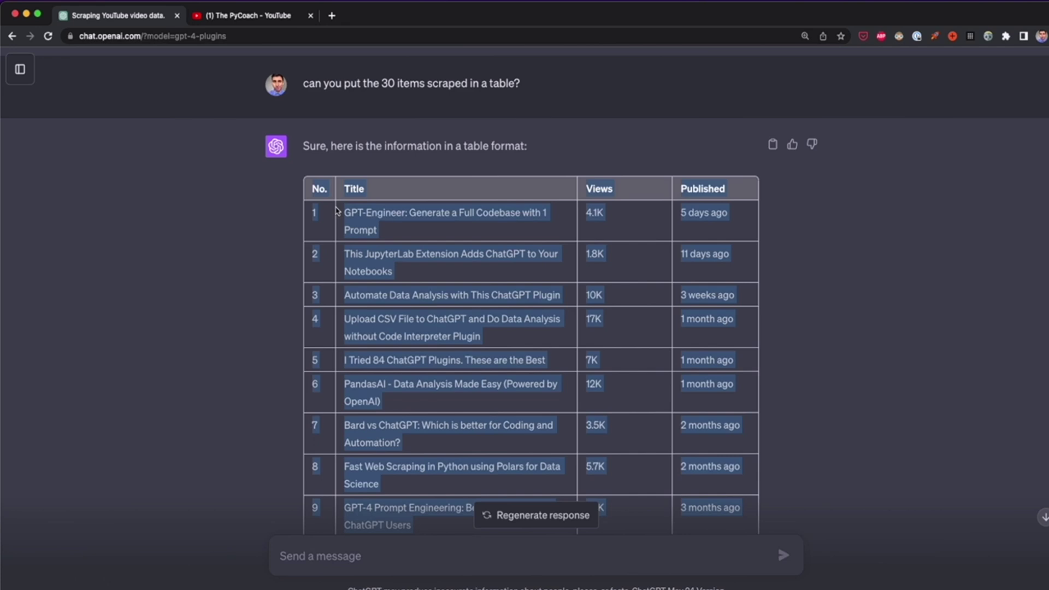
left_click(193, 311)
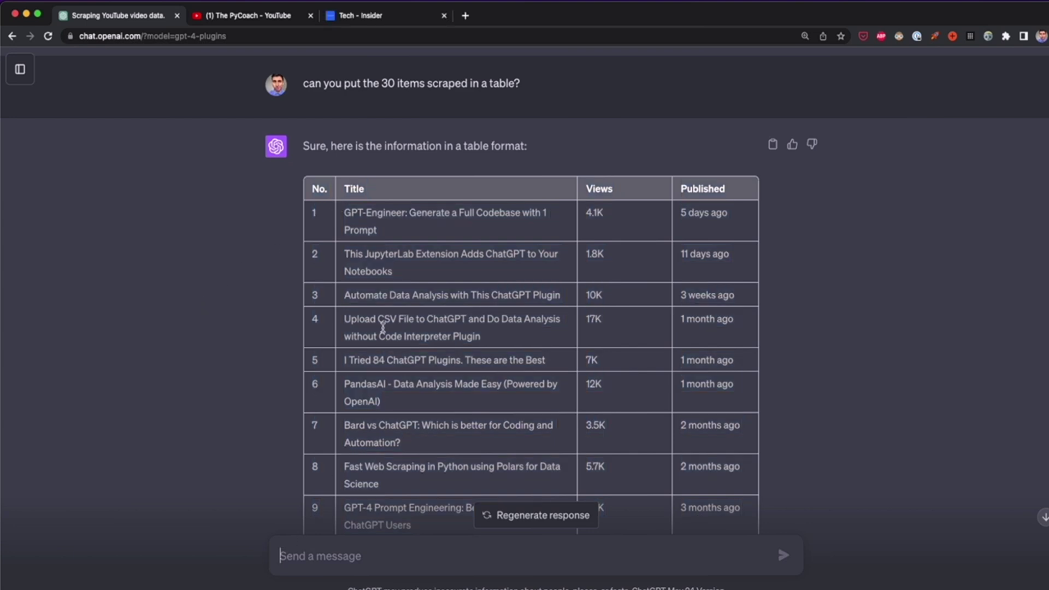
left_click(365, 15)
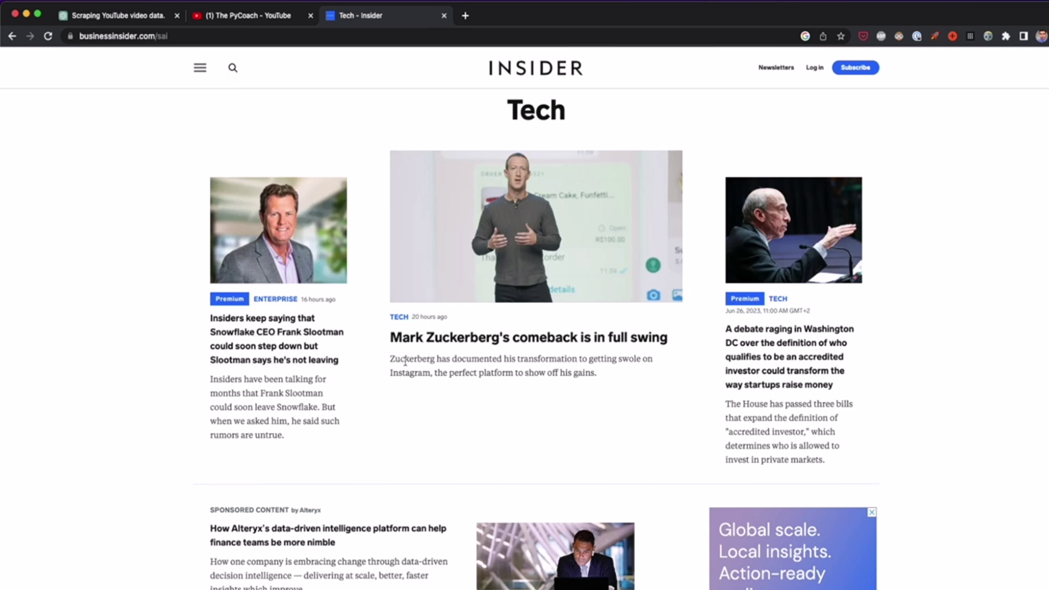
left_click_drag(602, 380, 422, 351)
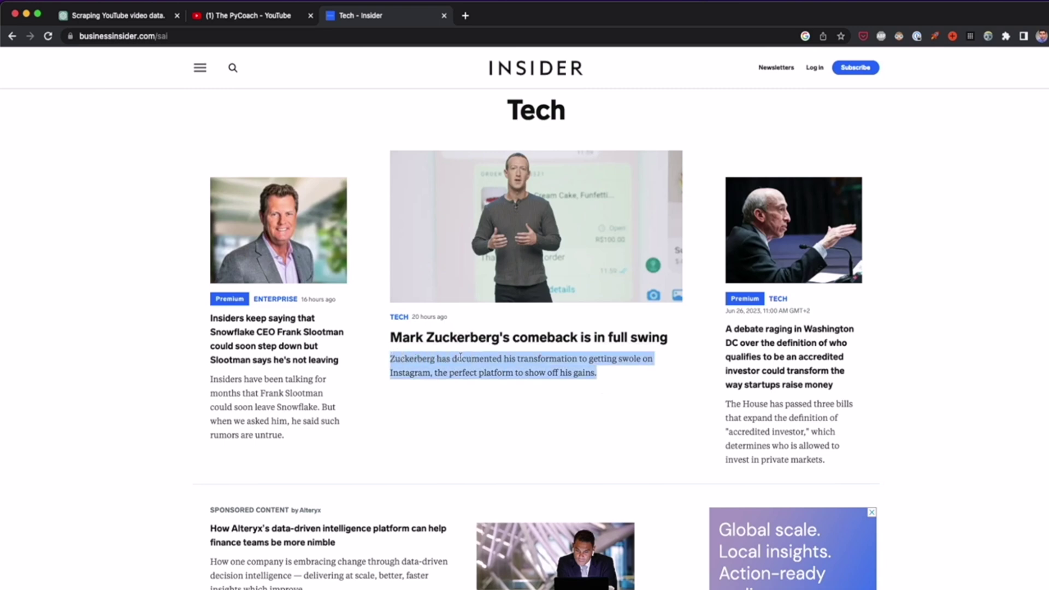
scroll(176, 428, "down", 15)
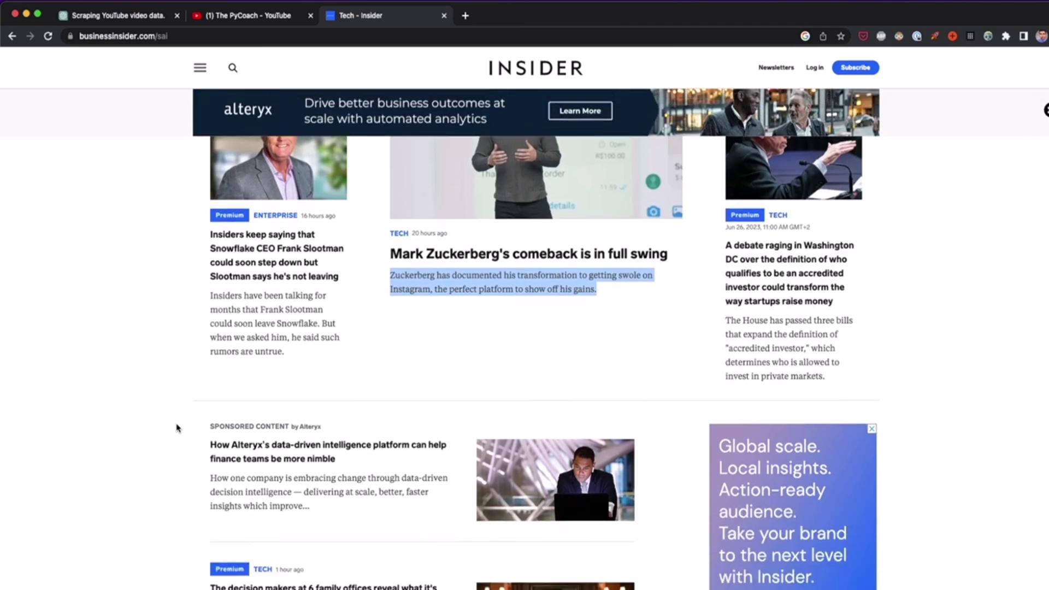
scroll(176, 428, "down", 10)
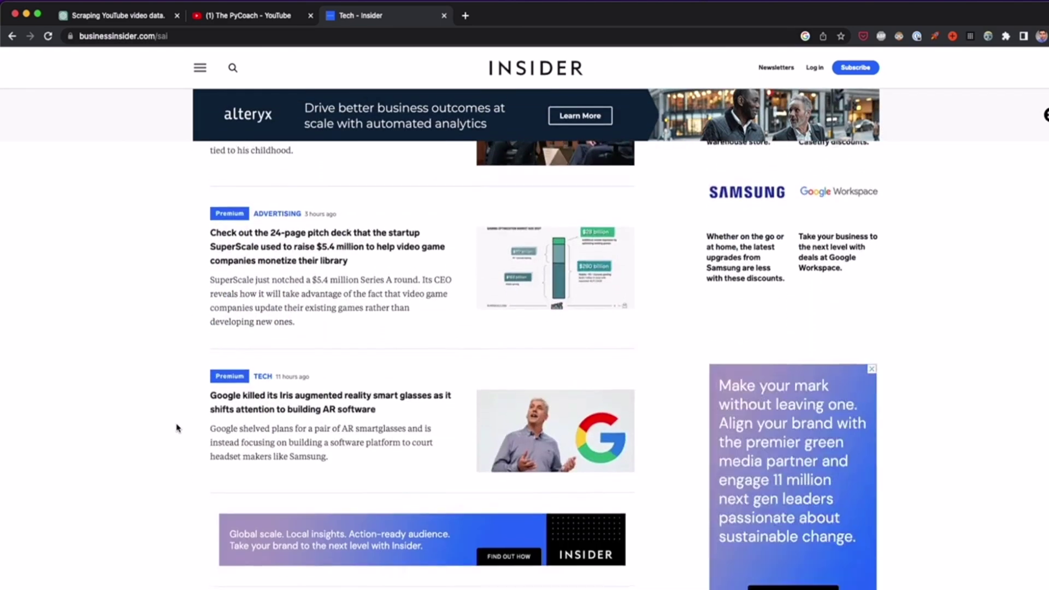
scroll(175, 429, "up", 20)
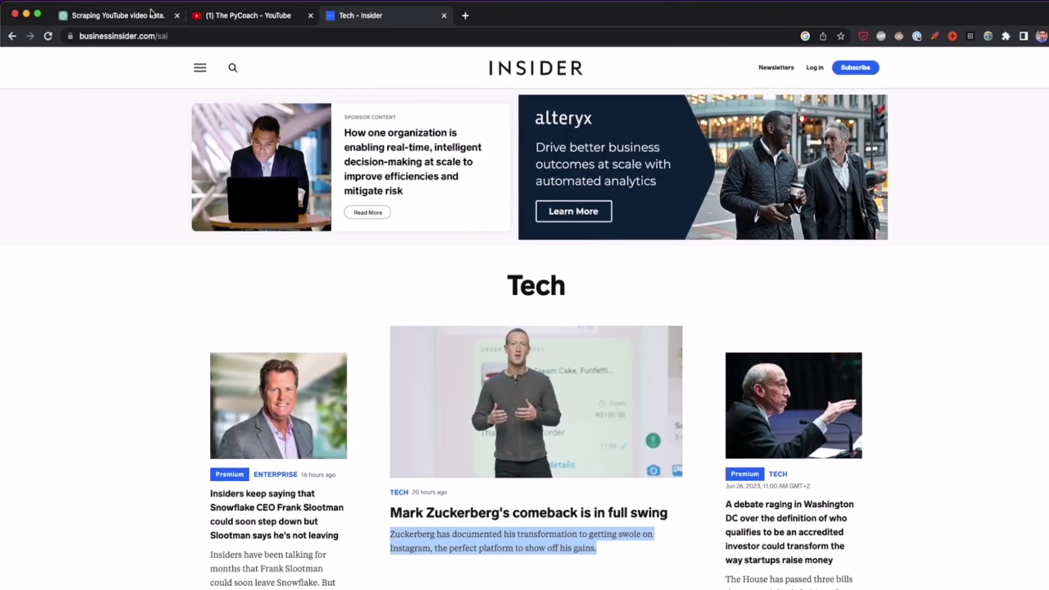
left_click(141, 23)
Step: Send a request to scrape headlines, dates and descriptions from businessinsider.com/sai
scroll(324, 328, "up", 3)
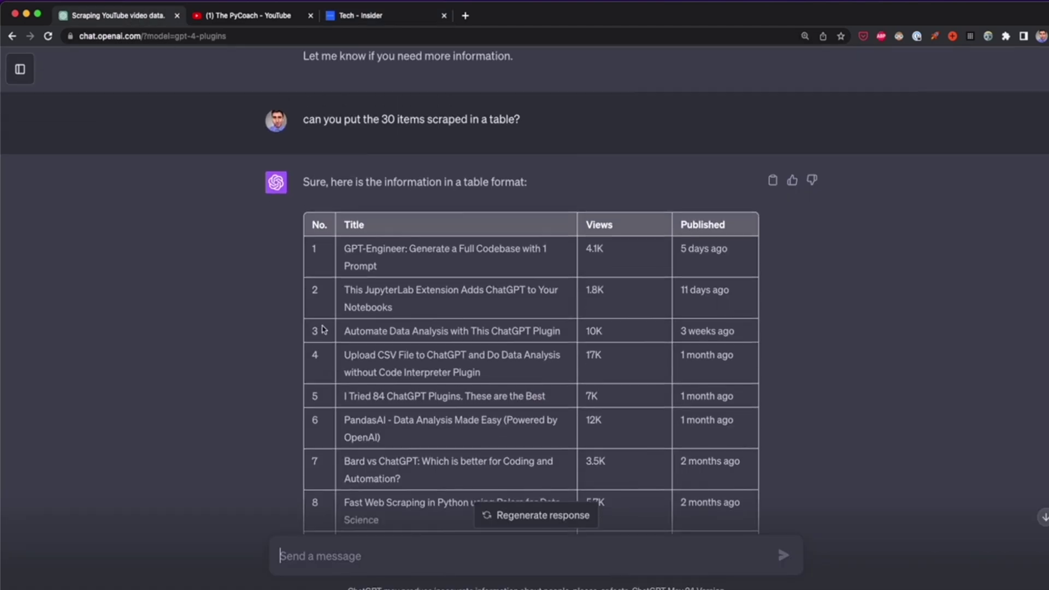
scroll(440, 360, "up", 1)
scroll(440, 360, "down", 15)
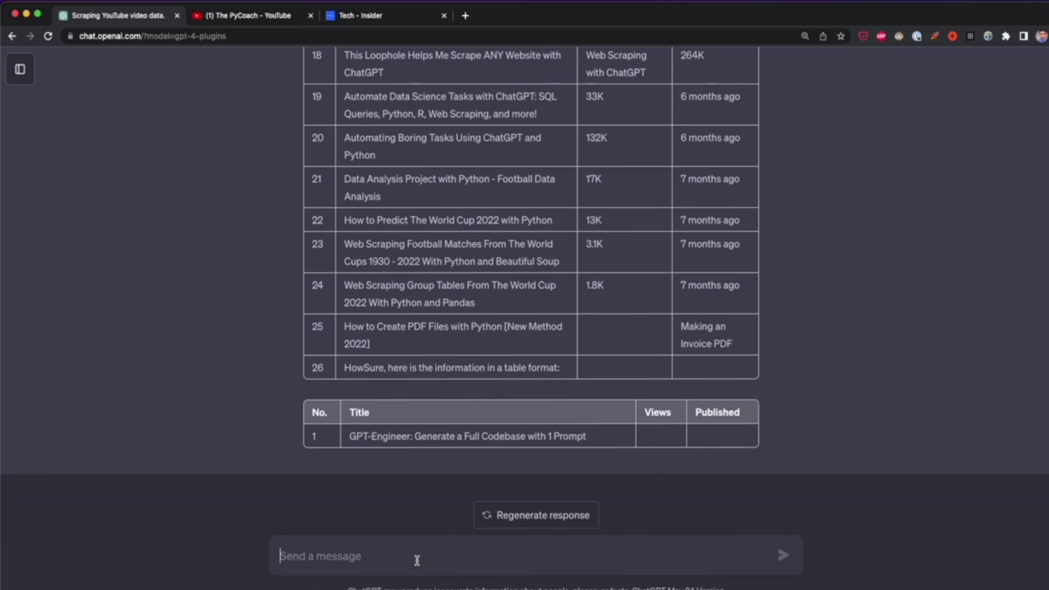
type("scrape the headlines, date published and description from the articles listed in this website: https://www.businessinsider.com/sai")
left_click_drag(495, 556, 300, 536)
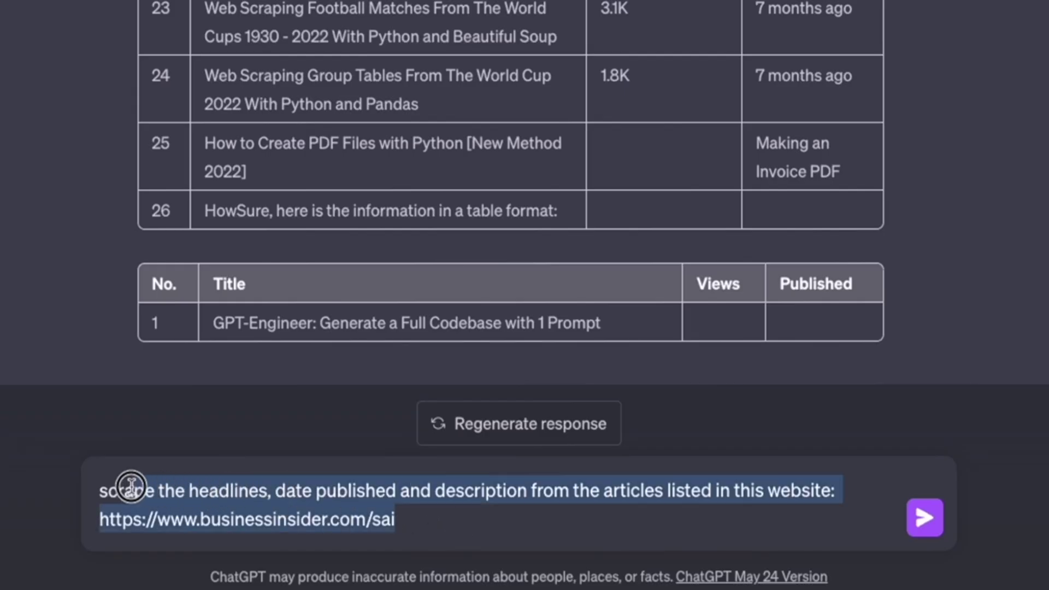
left_click_drag(131, 486, 125, 487)
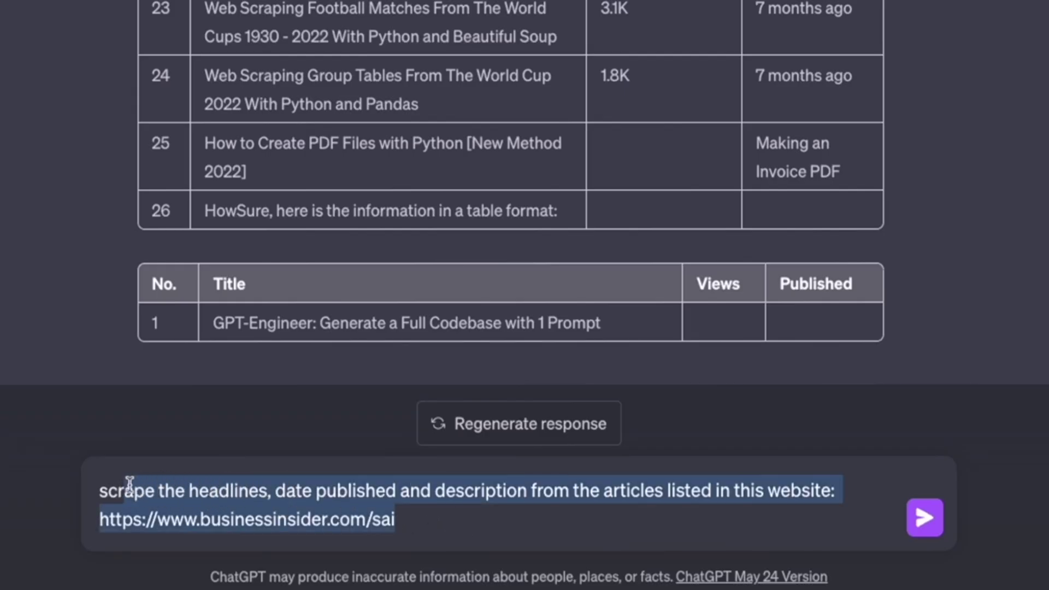
left_click(477, 518)
left_click_drag(465, 519, 80, 513)
left_click(455, 528)
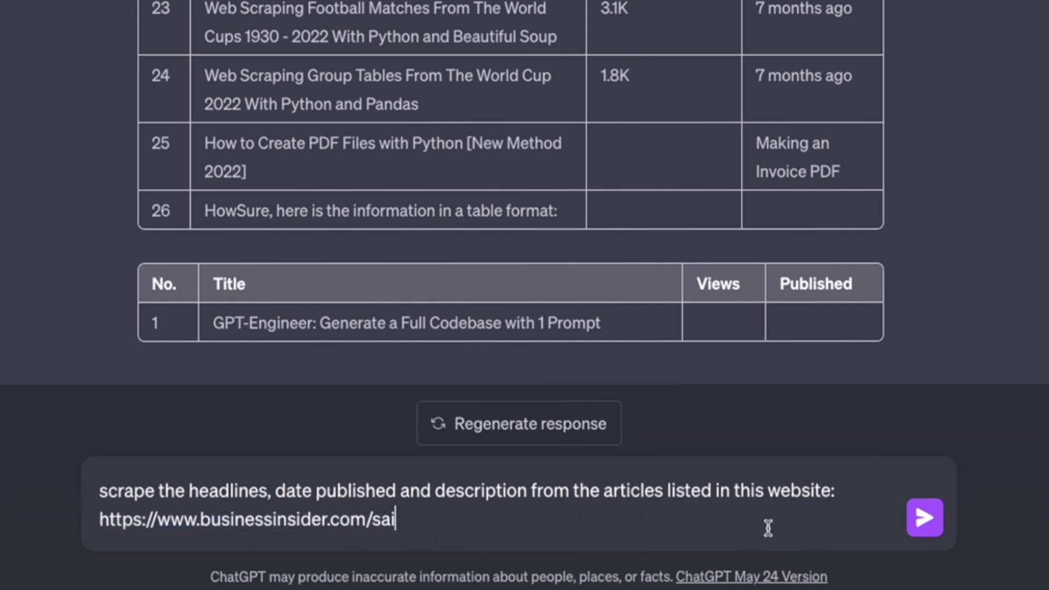
left_click(930, 529)
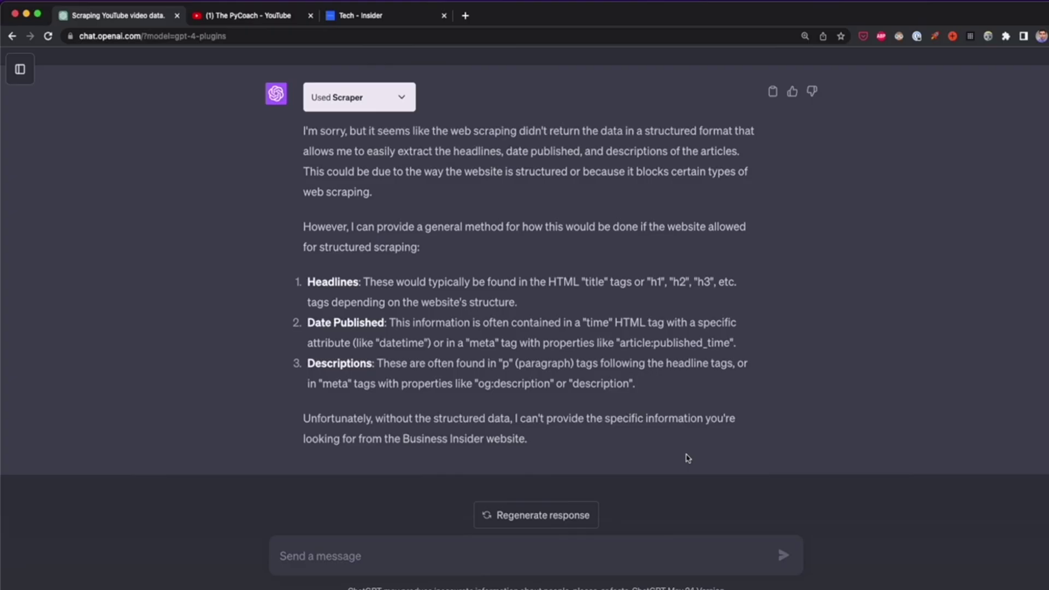
Step: Move the Insider tab to second position and show the past chats list
scroll(688, 458, "up", 1)
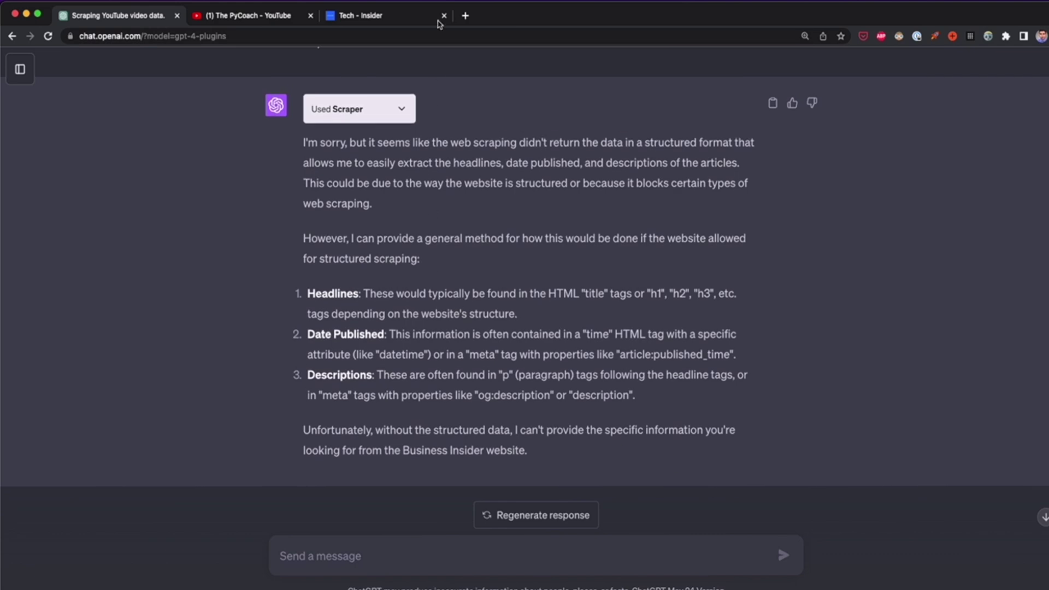
left_click(398, 15)
left_click_drag(398, 15, 264, 15)
left_click(164, 15)
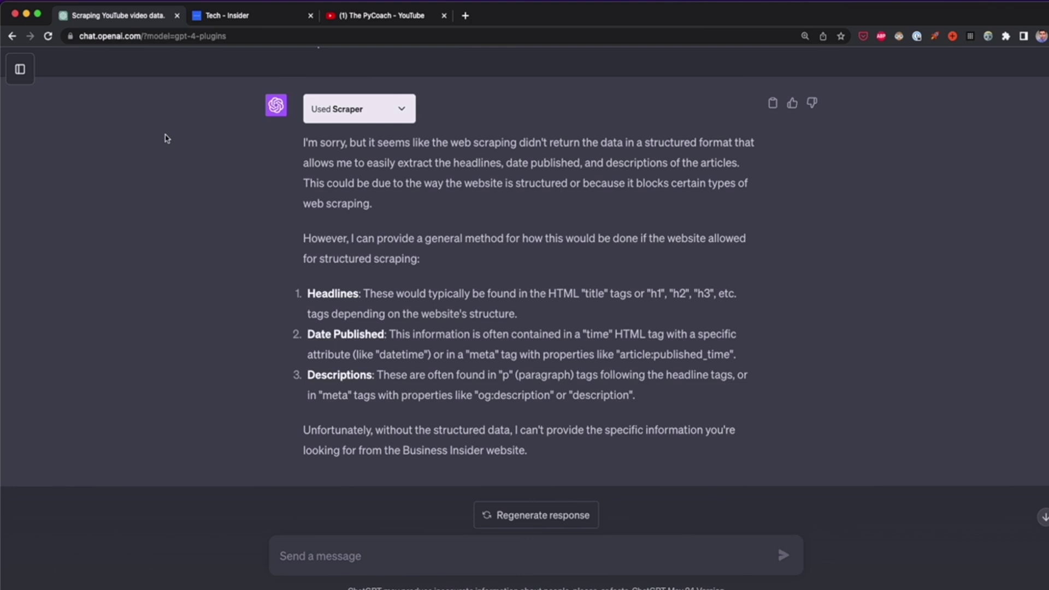
left_click(20, 69)
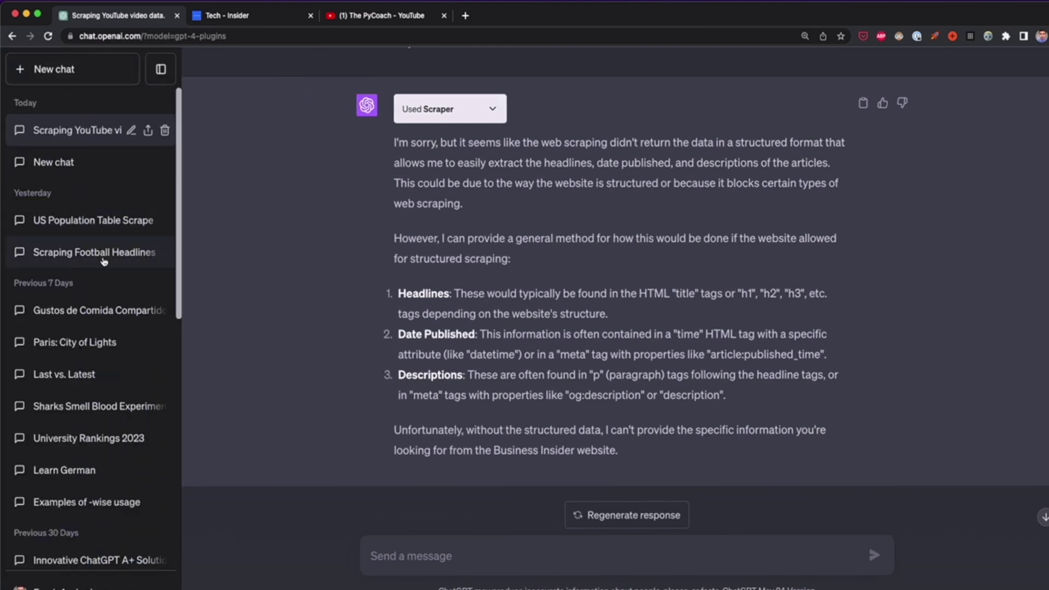
Step: Open the Scraping Football Headlines chat and find the earlier businessinsider.com/sai request and reply
left_click(104, 257)
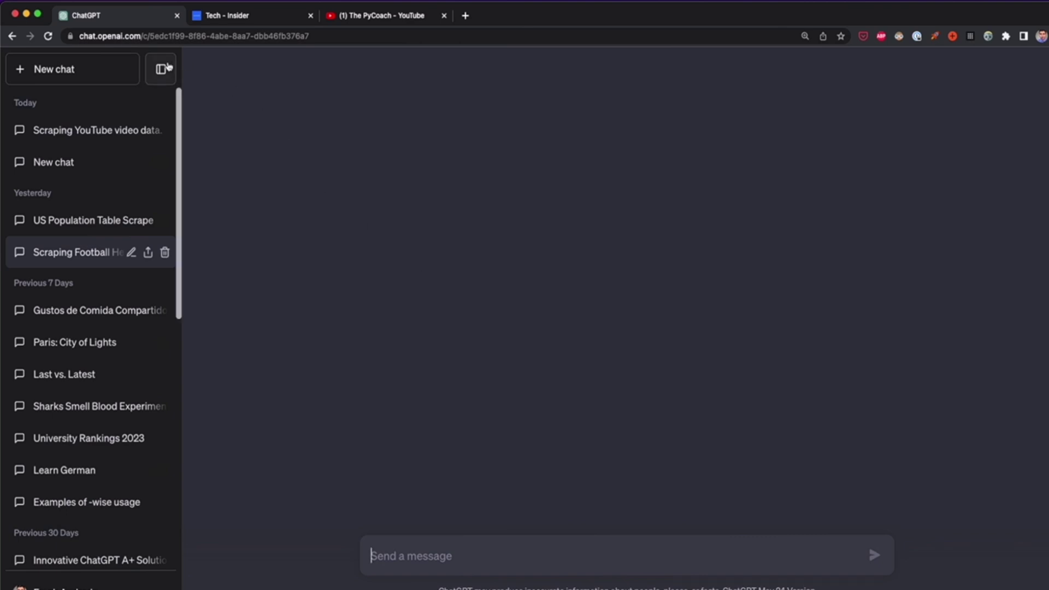
left_click(161, 69)
scroll(416, 282, "up", 10)
scroll(417, 281, "up", 3)
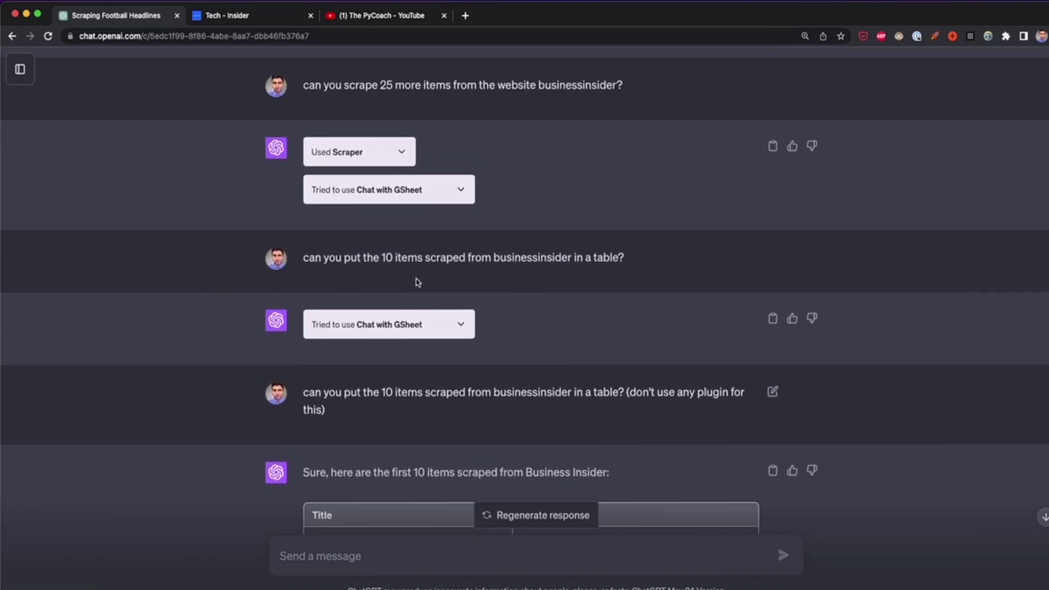
scroll(551, 305, "up", 20)
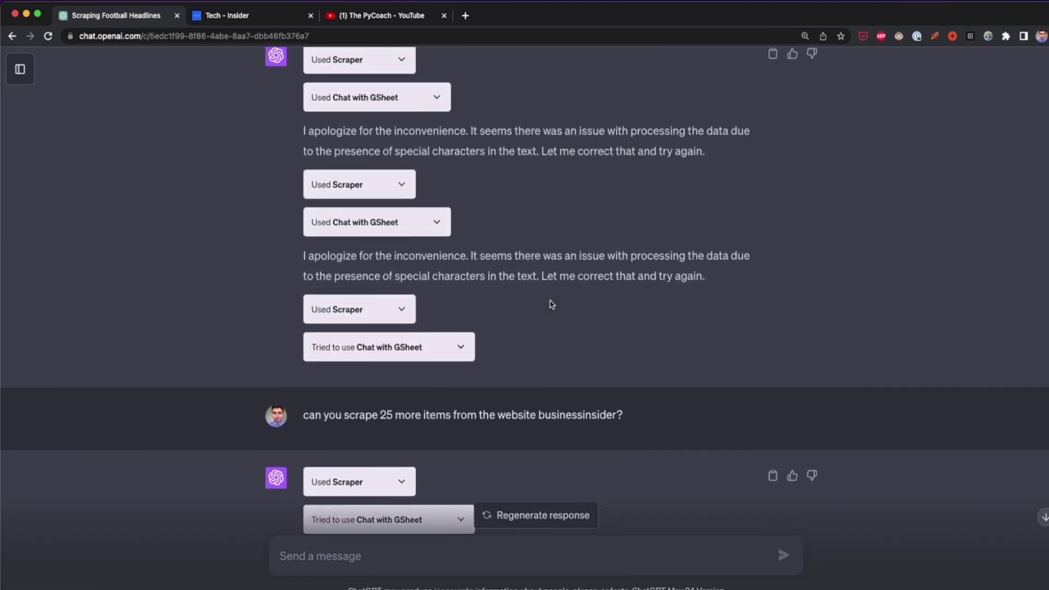
scroll(551, 301, "up", 15)
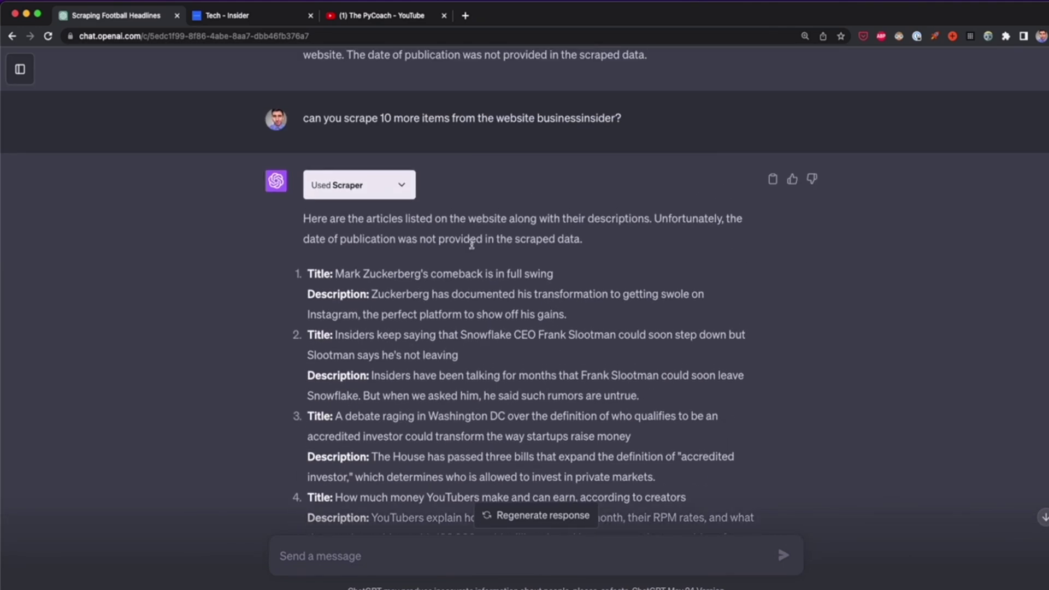
scroll(427, 189, "up", 15)
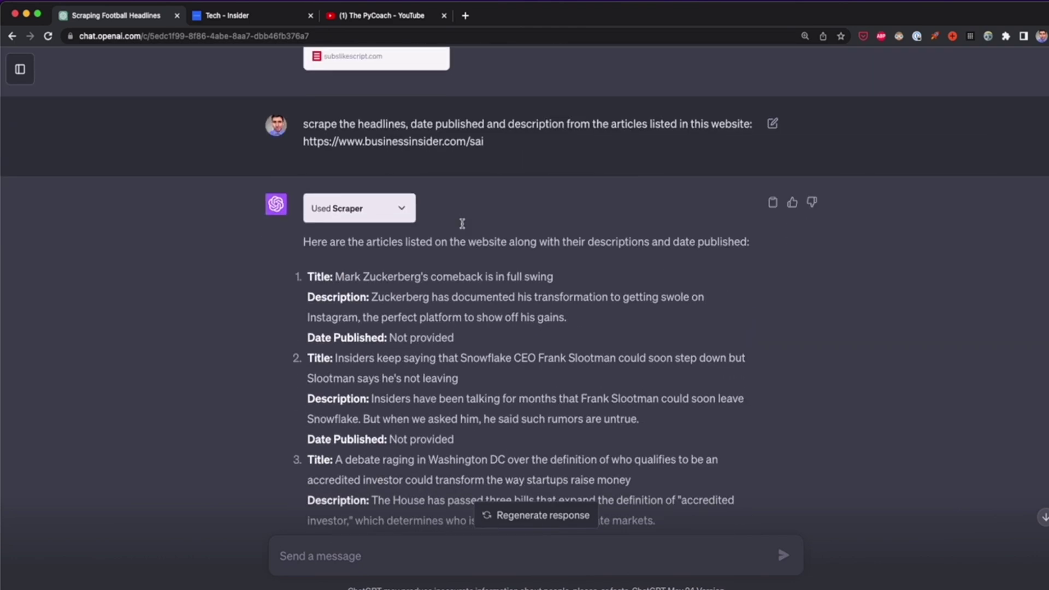
left_click_drag(485, 142, 301, 126)
scroll(491, 209, "down", 1)
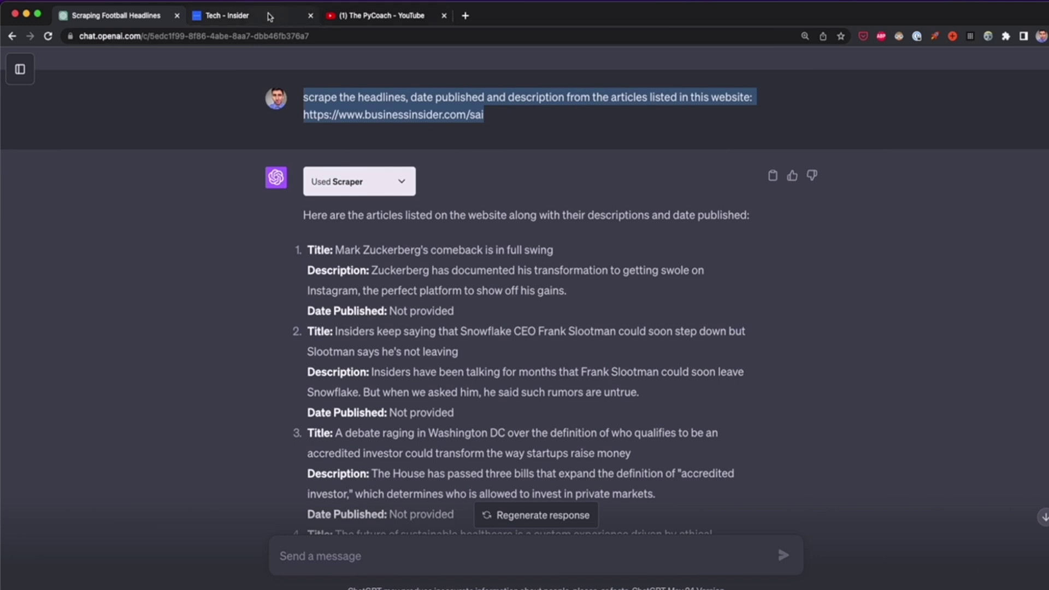
left_click_drag(575, 254, 330, 247)
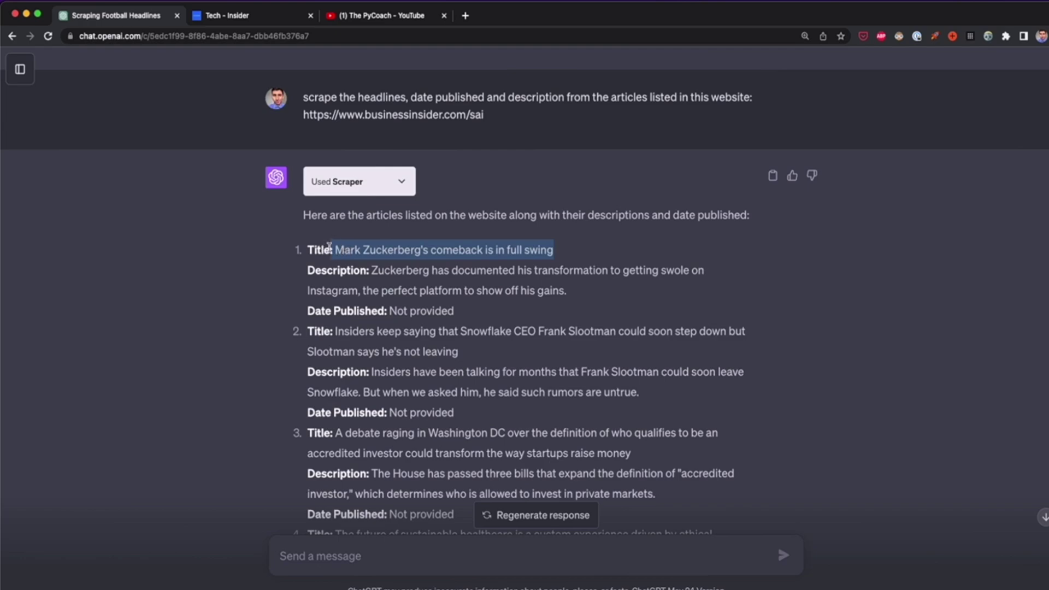
Step: Compare the first scraped article with the Insider Tech page, noting 'Date Published: Not provided'
left_click(244, 34)
left_click(236, 18)
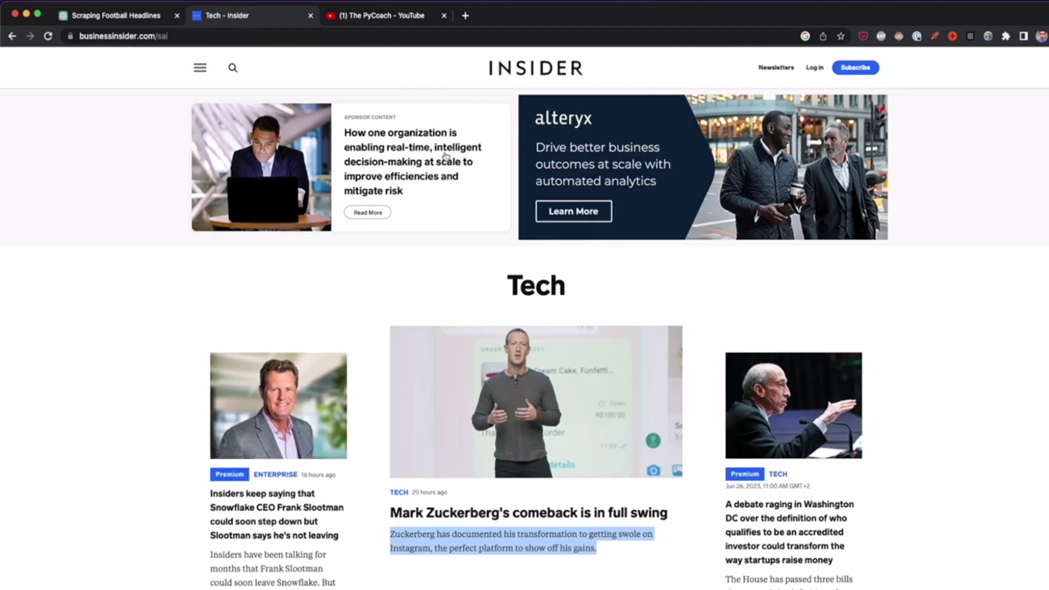
scroll(528, 376, "down", 3)
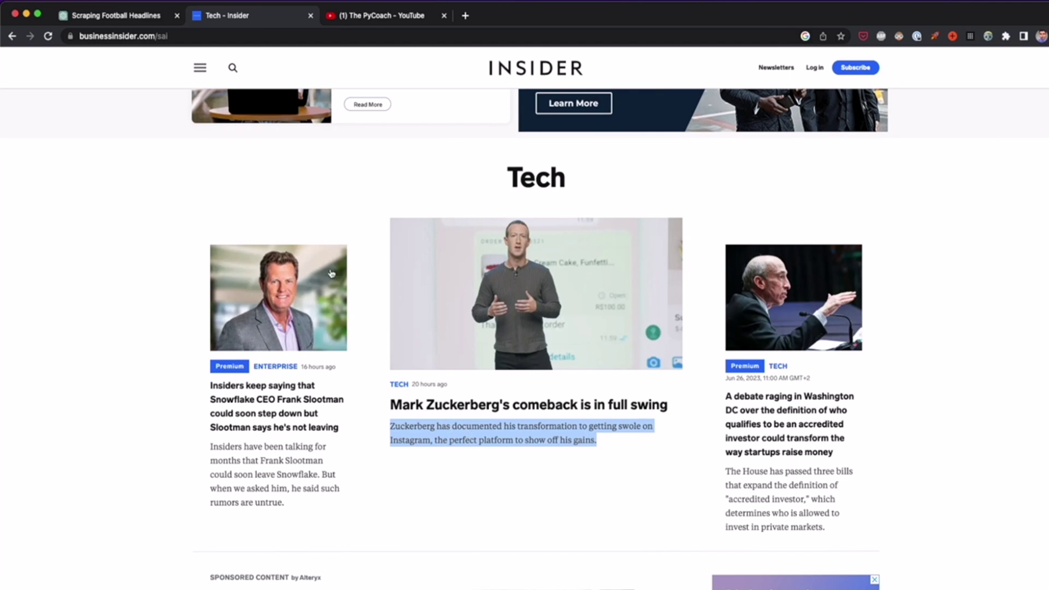
left_click(157, 18)
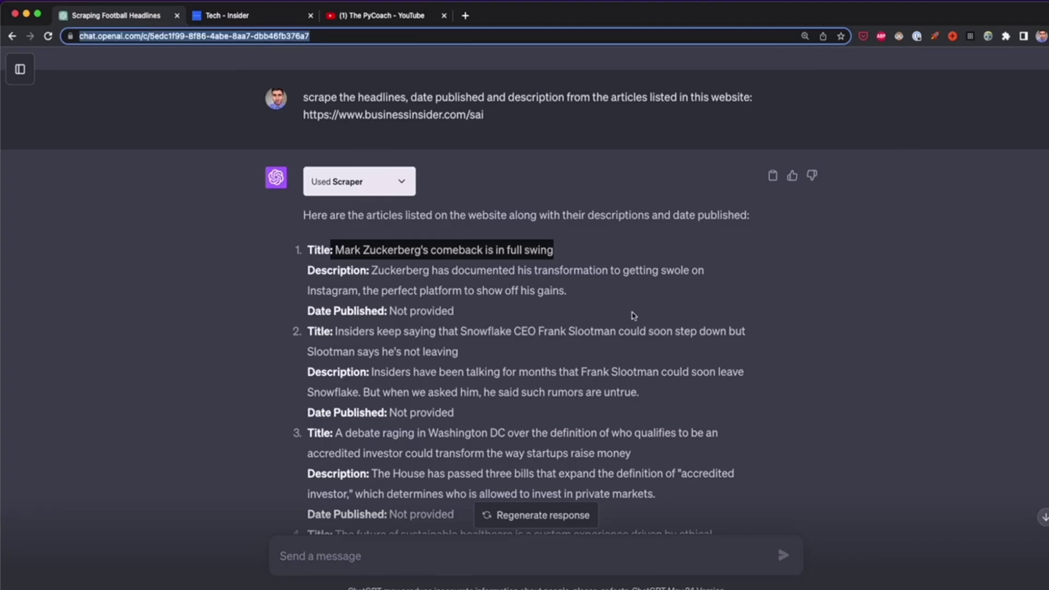
left_click_drag(358, 250, 555, 309)
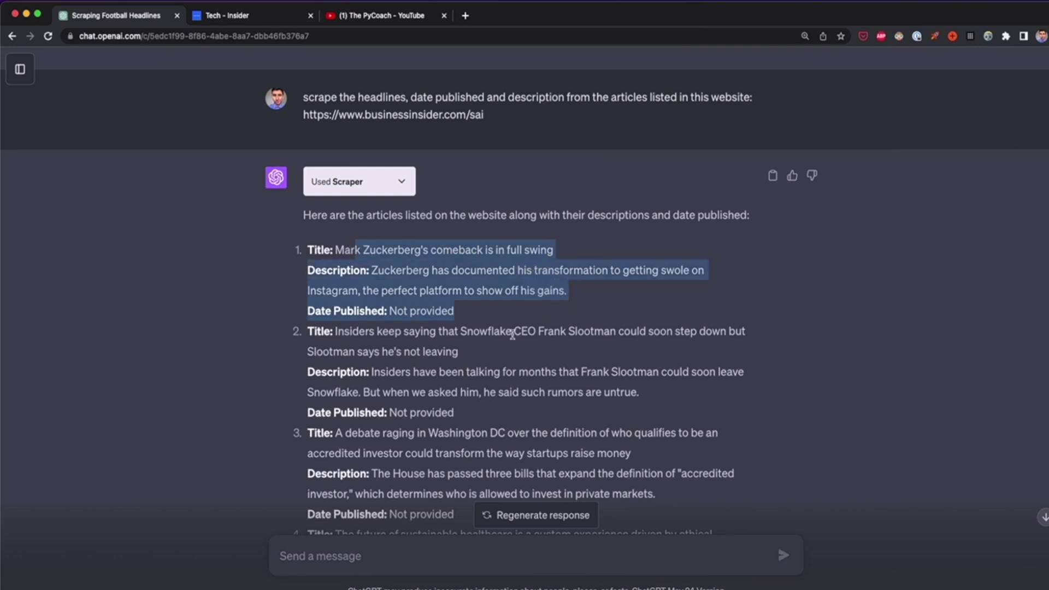
left_click(487, 325)
left_click_drag(462, 311, 308, 312)
left_click(514, 311)
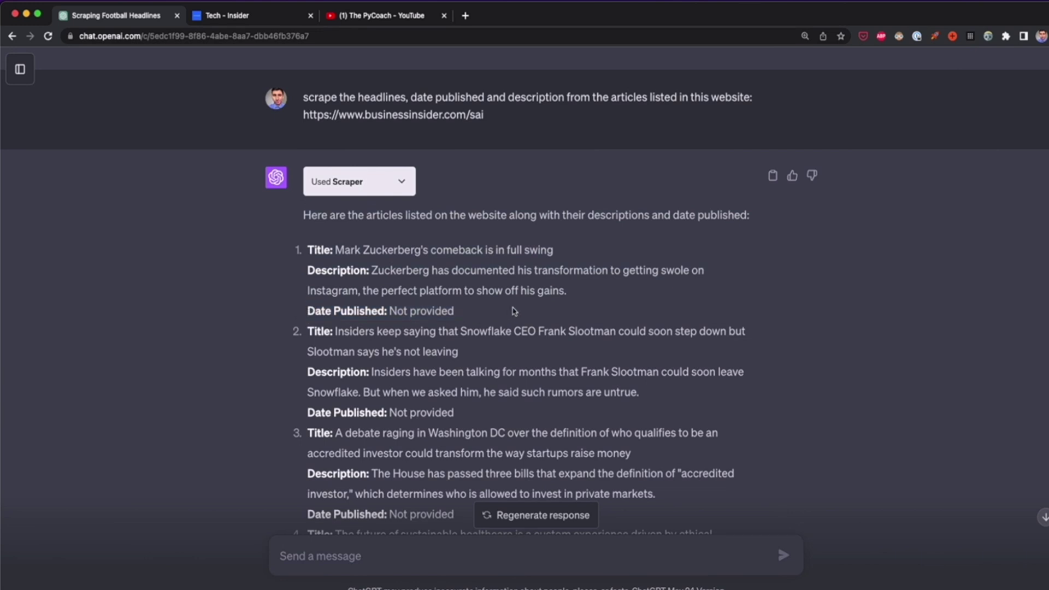
left_click_drag(570, 294, 302, 256)
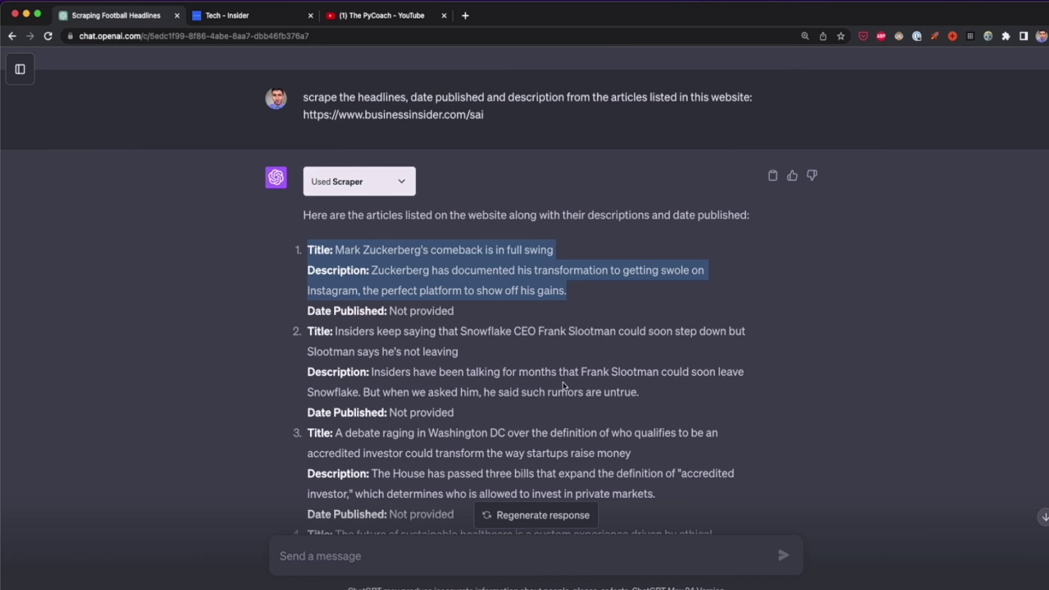
scroll(564, 386, "down", 6)
scroll(417, 366, "down", 4)
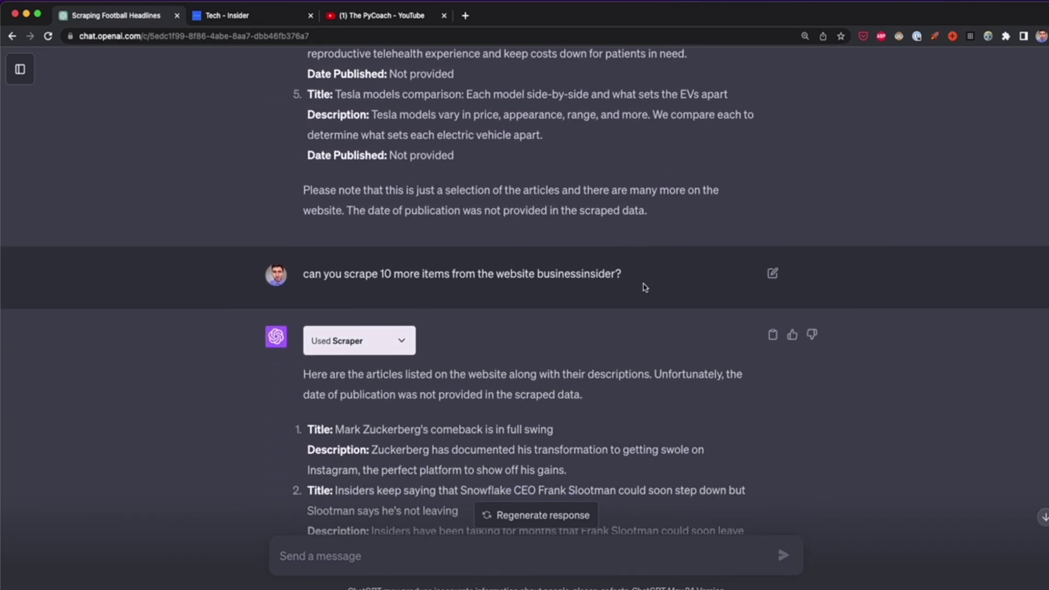
Step: Read through the ten Business Insider titles and descriptions returned for the 10-more-items request
left_click_drag(626, 274, 310, 278)
scroll(443, 323, "down", 15)
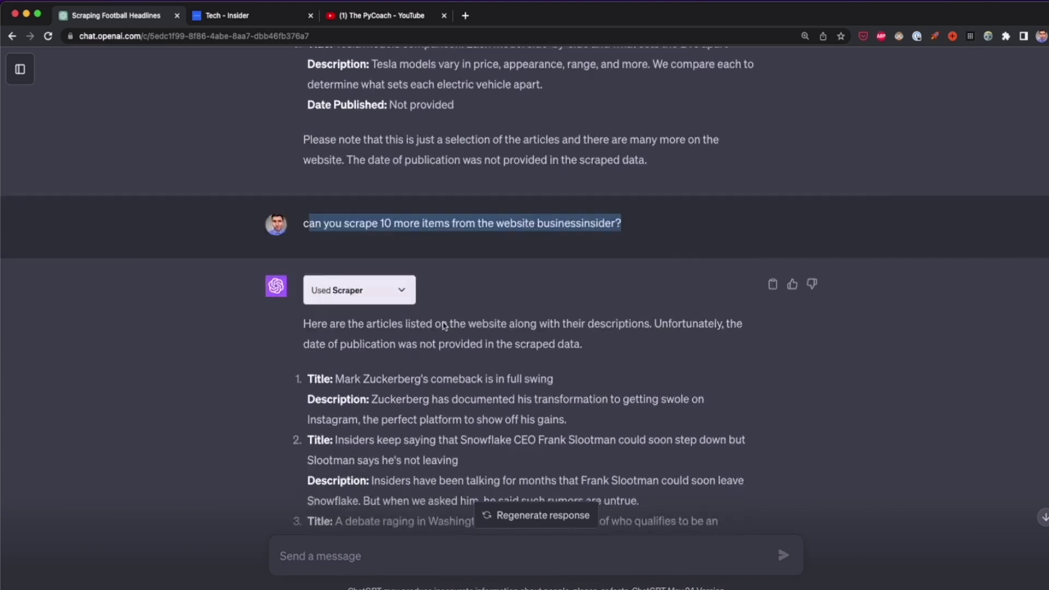
scroll(444, 323, "down", 2)
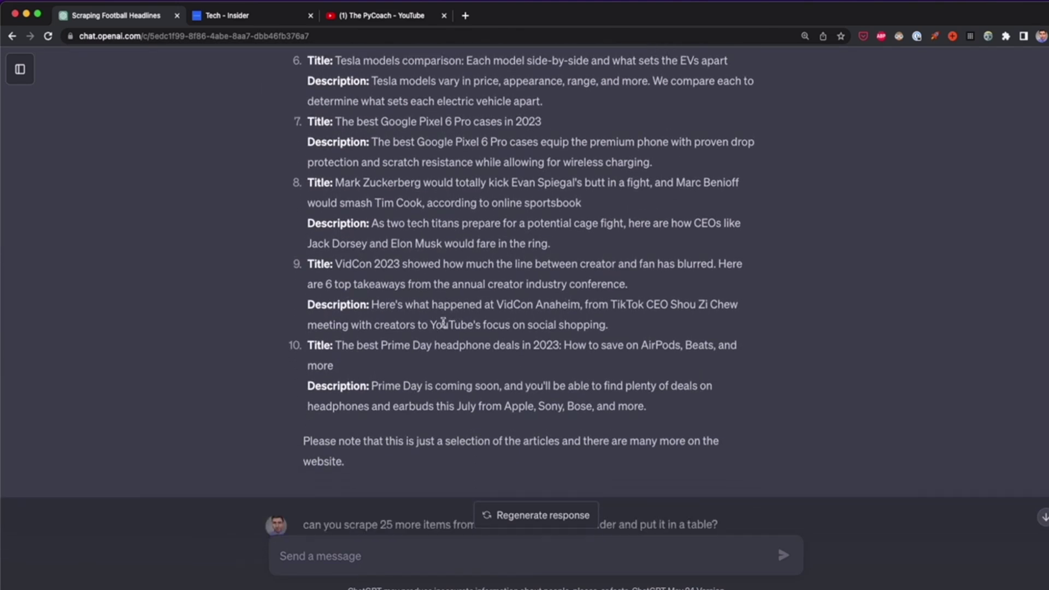
scroll(443, 322, "up", 16)
scroll(443, 323, "down", 1)
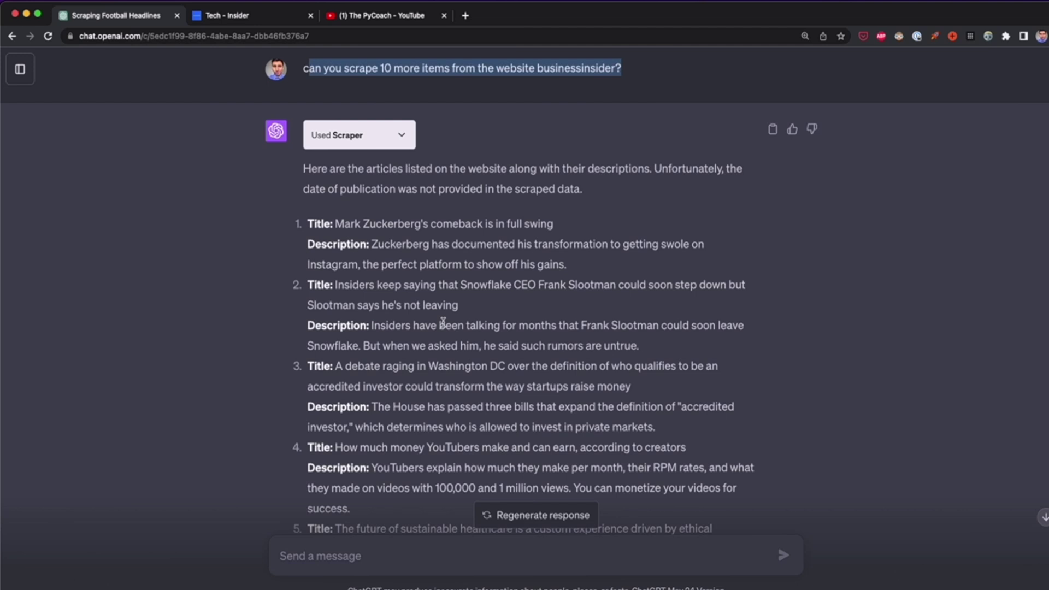
left_click(388, 279)
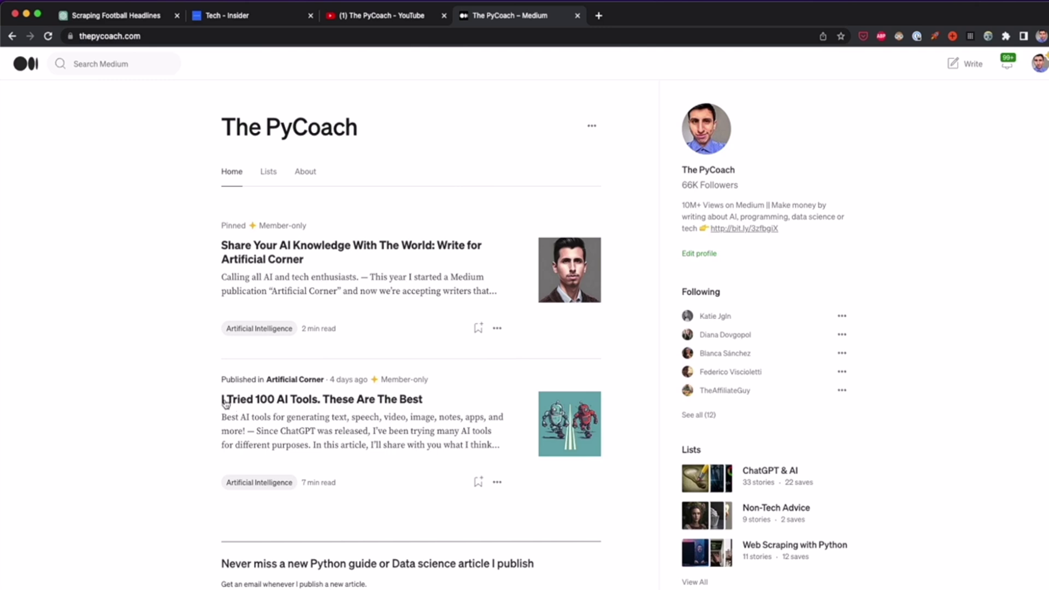
scroll(352, 421, "down", 3)
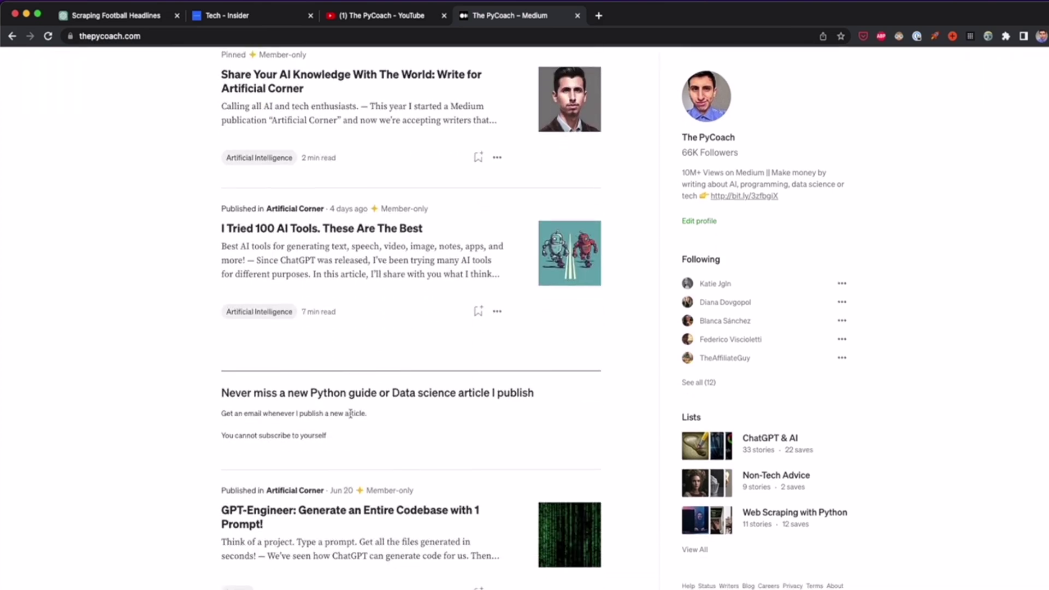
scroll(350, 413, "down", 15)
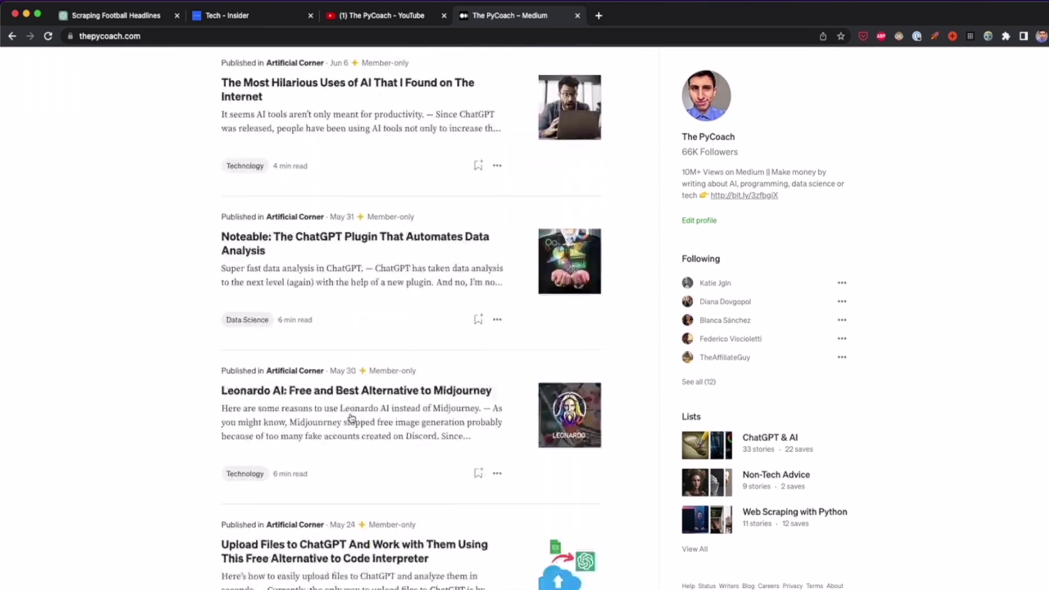
scroll(352, 418, "down", 20)
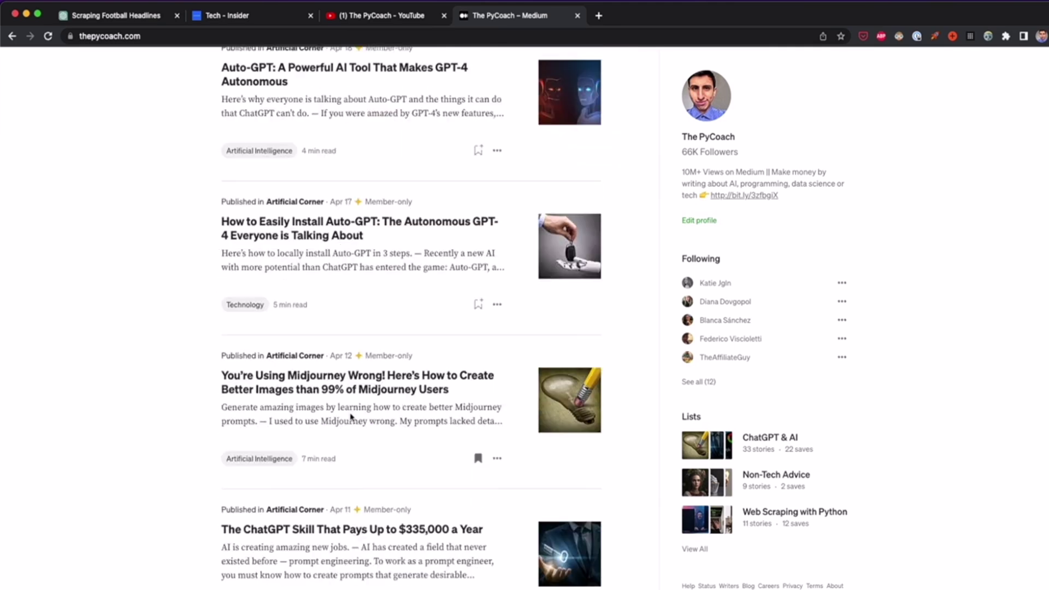
scroll(351, 418, "down", 3)
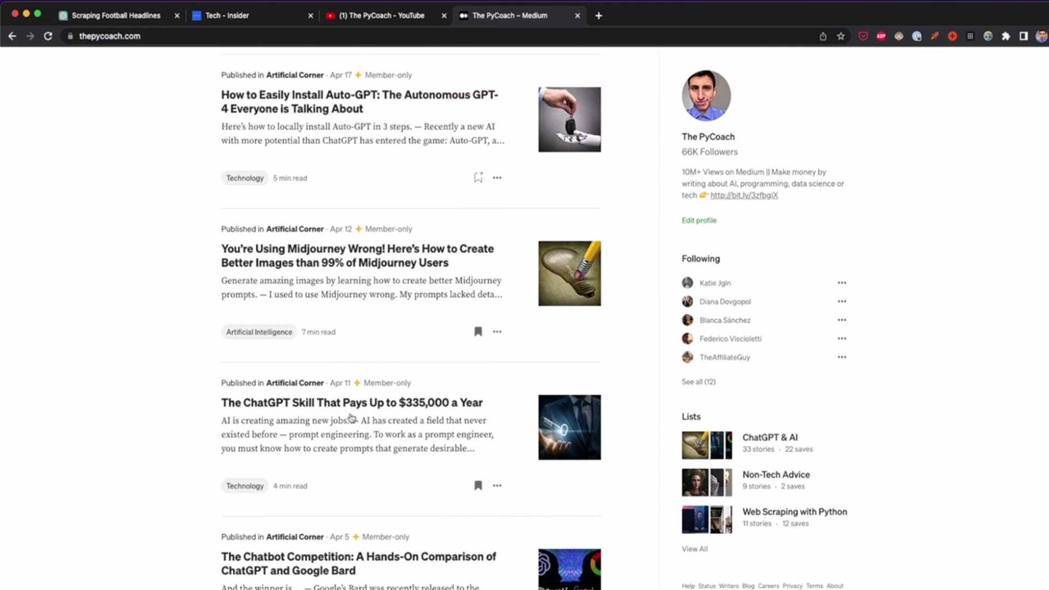
scroll(352, 418, "up", 20)
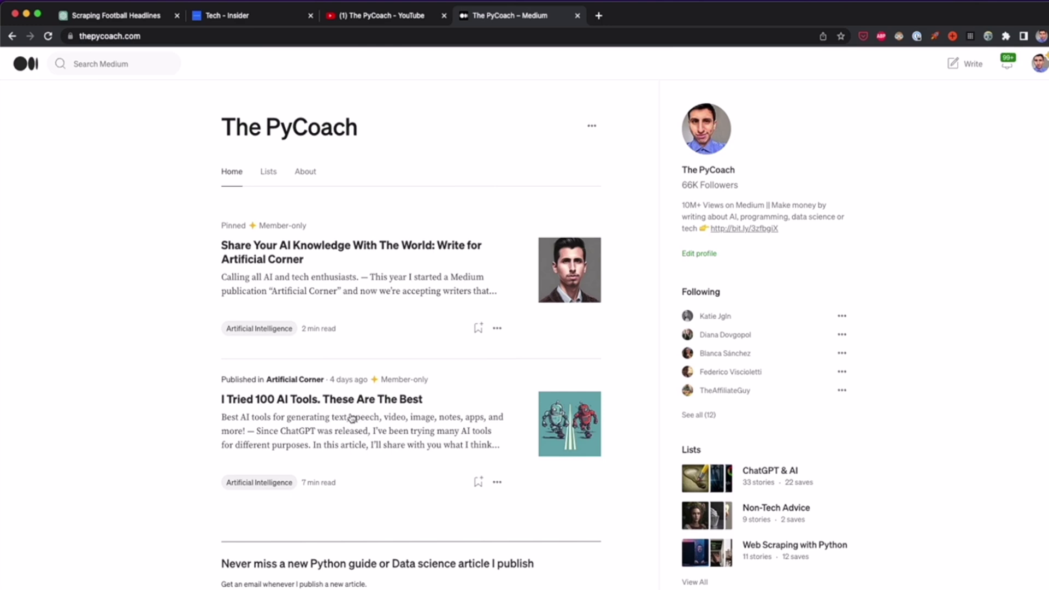
left_click(137, 15)
Step: Switch to the Scraping YouTube video data chat from the chat history
scroll(440, 328, "down", 10)
scroll(444, 341, "down", 10)
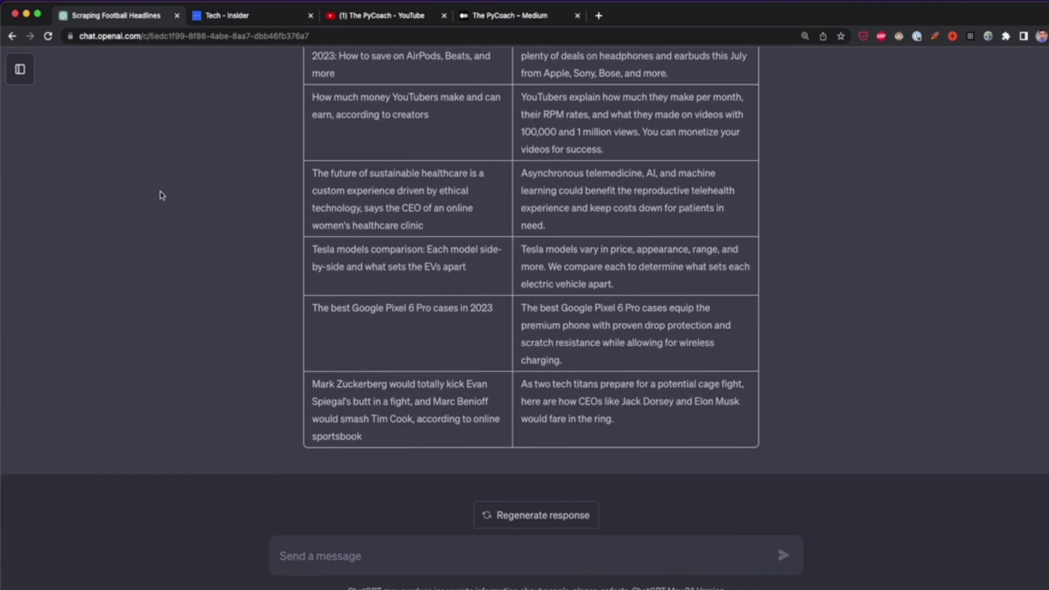
left_click(31, 75)
left_click(76, 130)
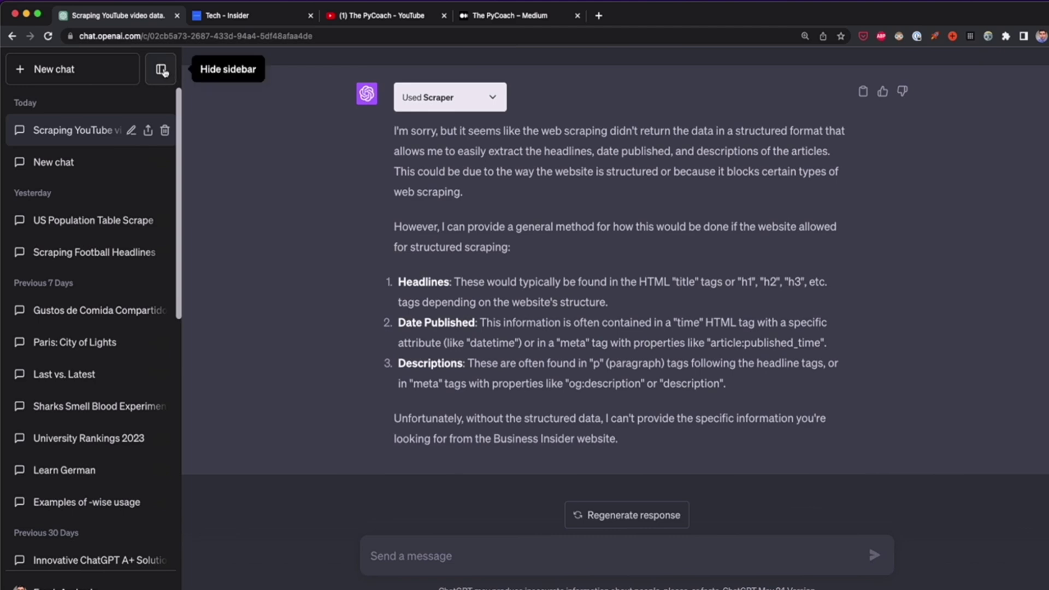
left_click(161, 69)
scroll(267, 226, "up", 5)
scroll(267, 226, "down", 5)
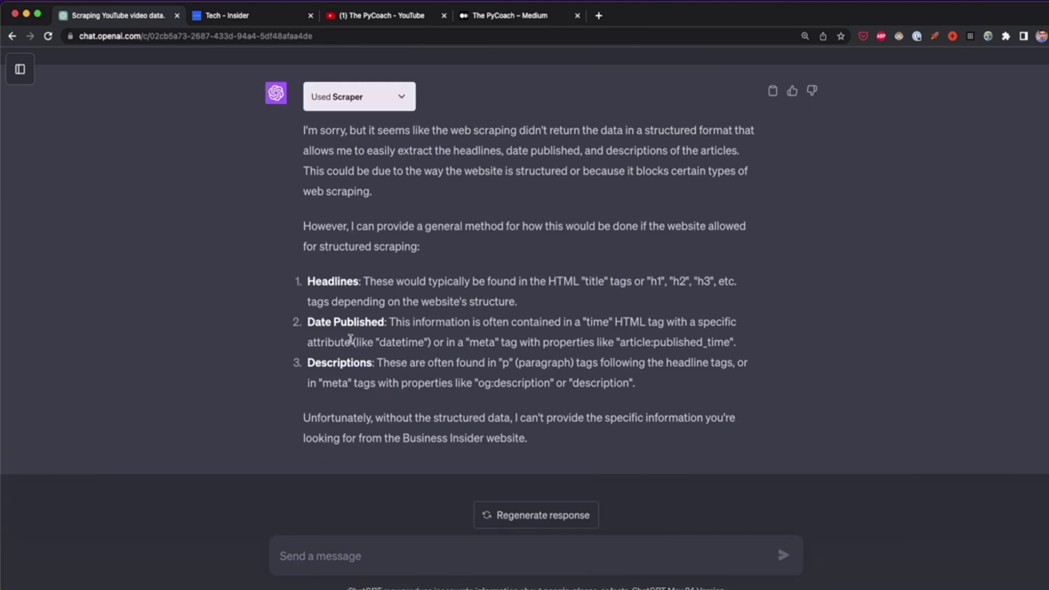
Step: Paste the thepycoach.com scrape prompt and check its fields against the Medium page articles
left_click(395, 548)
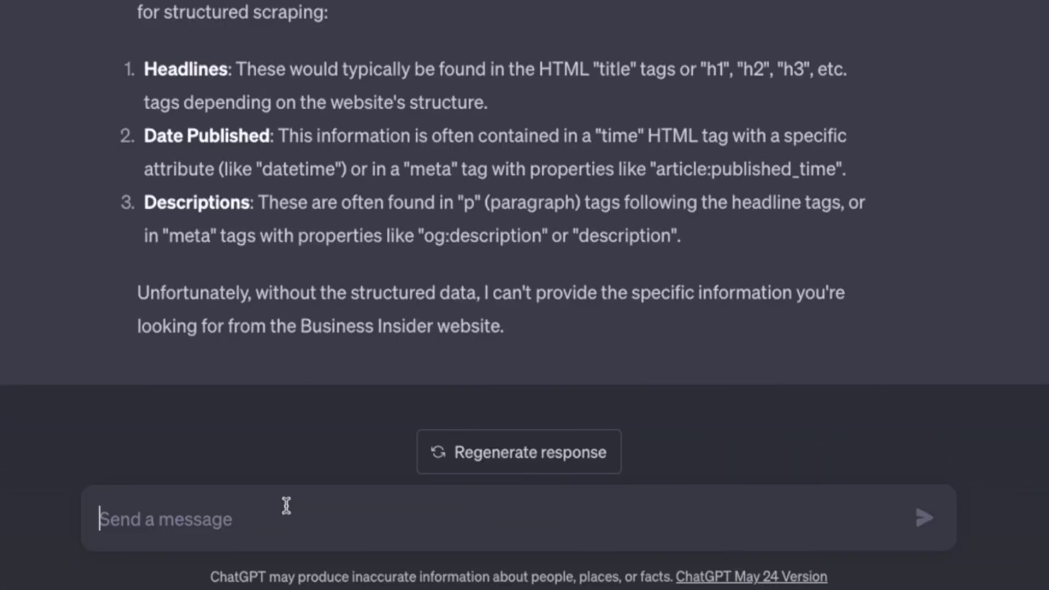
type("scrape the headlines, date published, \"published in\" text, and description from the articles listed on this website: https://thepycoach.com/")
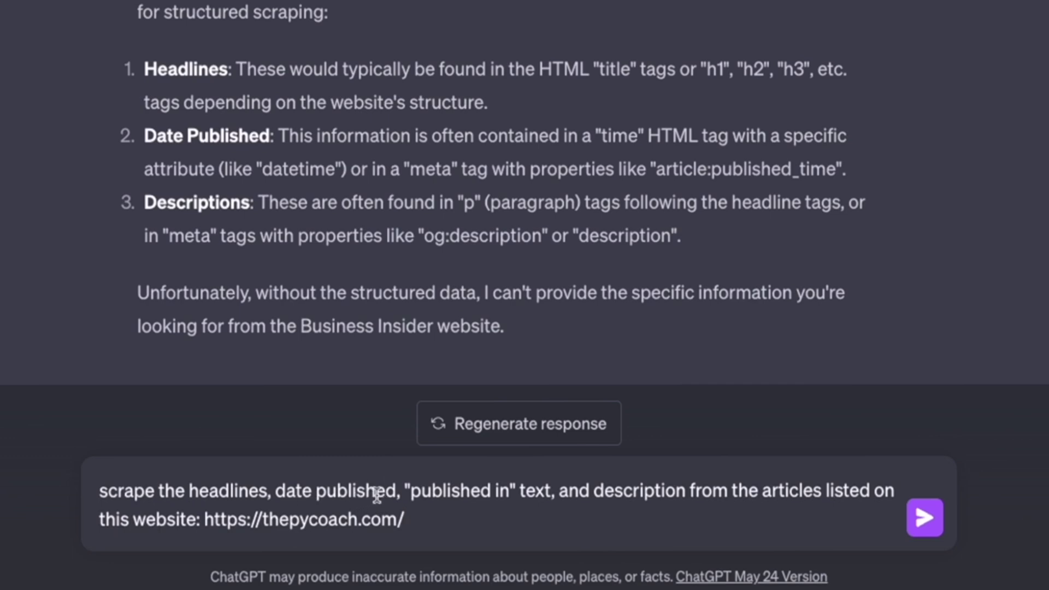
left_click_drag(407, 490, 557, 492)
left_click(494, 13)
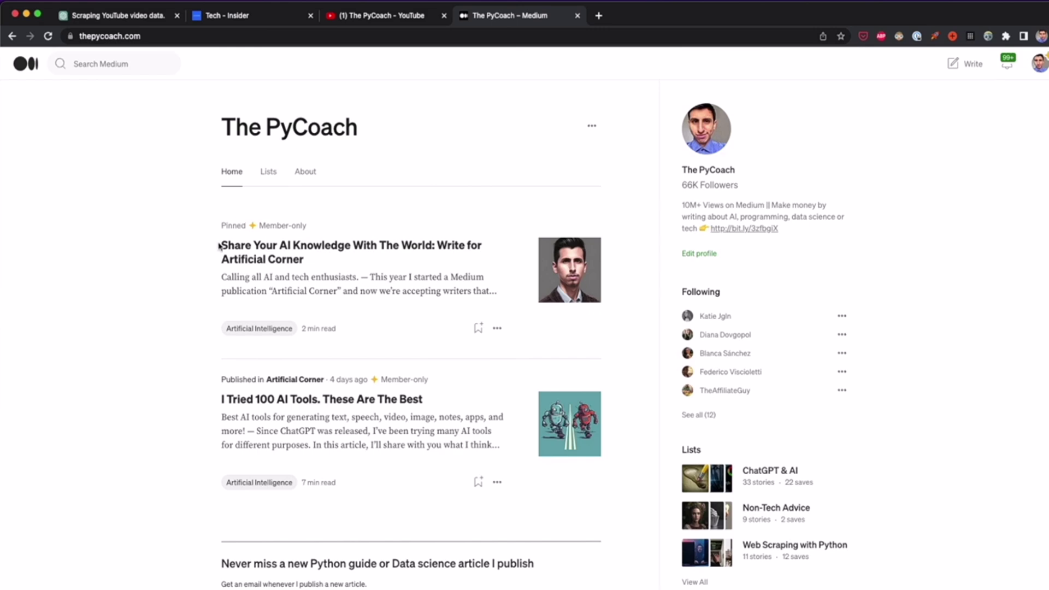
scroll(219, 248, "down", 3)
scroll(385, 258, "up", 5)
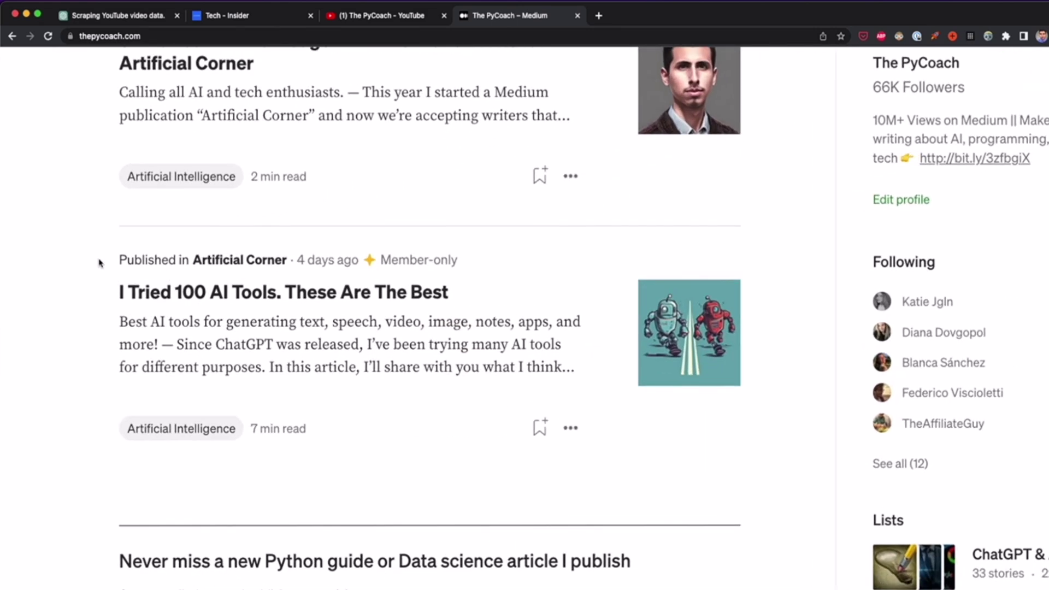
left_click_drag(99, 260, 552, 401)
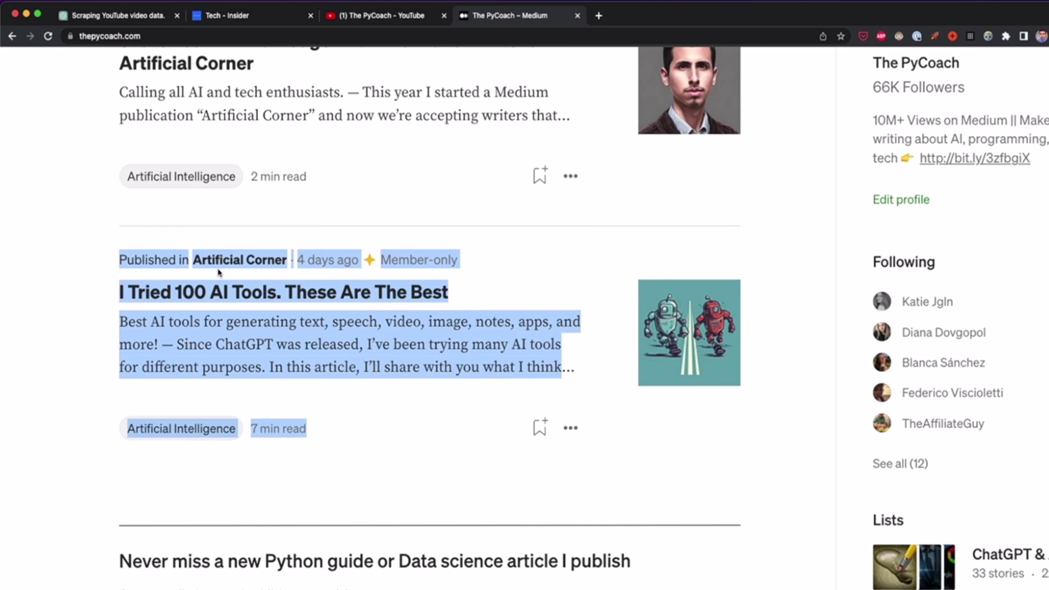
scroll(218, 273, "down", 10)
scroll(225, 262, "up", 3)
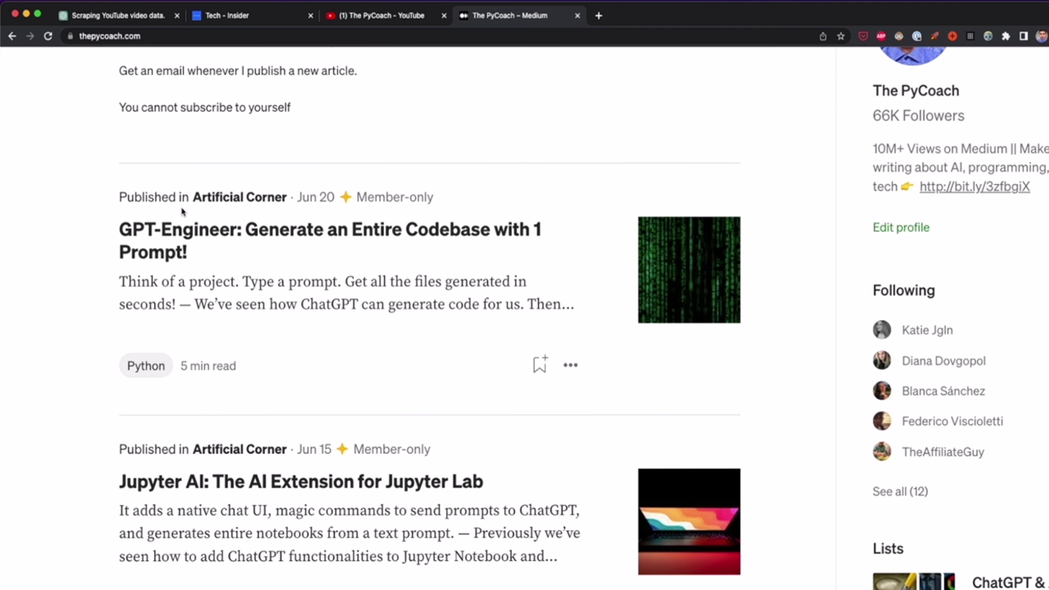
left_click(143, 19)
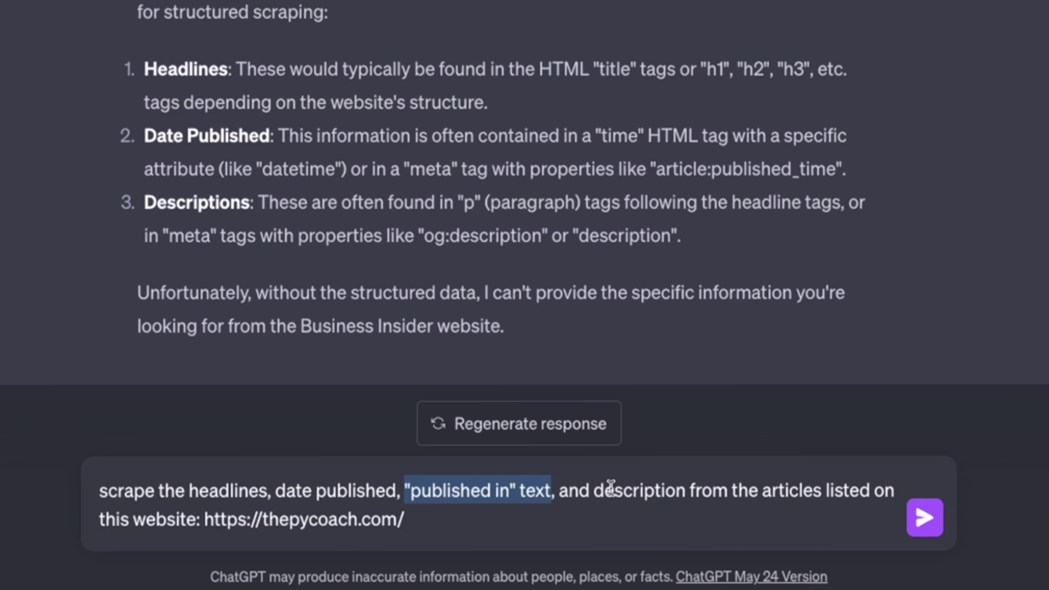
Step: Send the request for headlines, dates, 'published in' text and descriptions
left_click(594, 539)
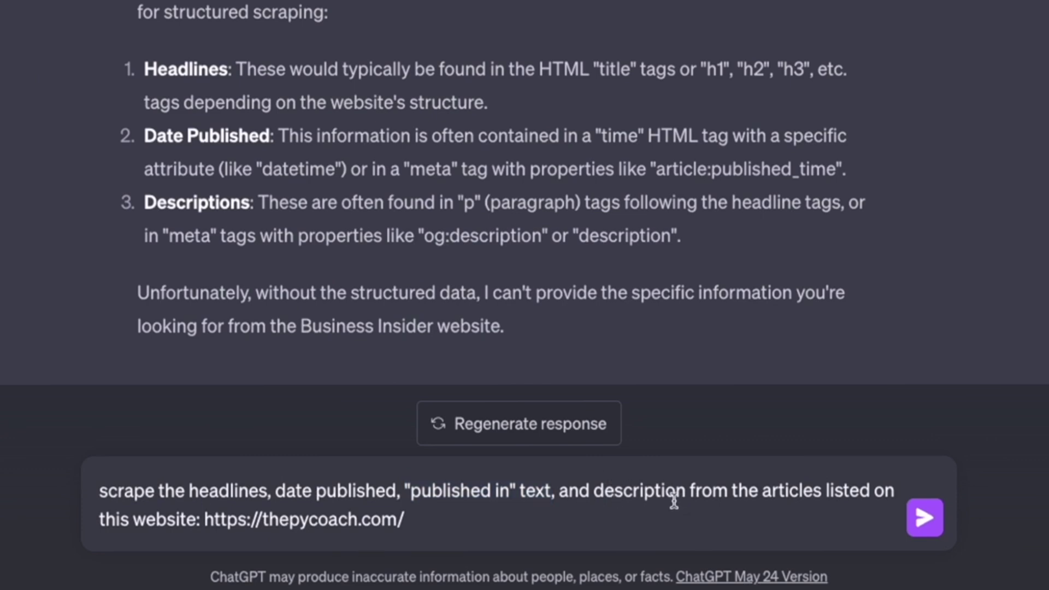
left_click(686, 491)
key("shift+Home")
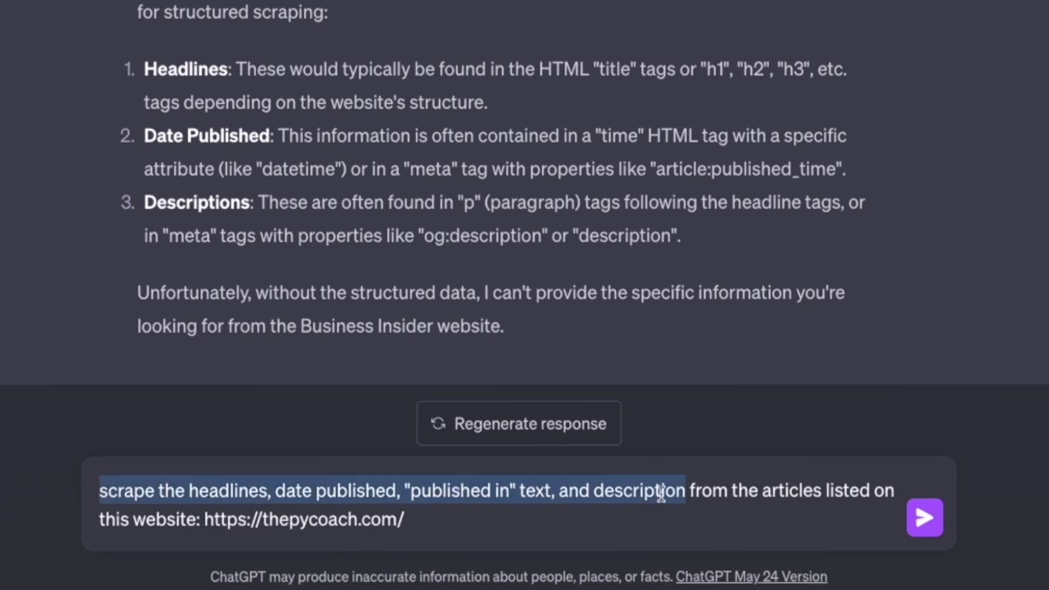
left_click(512, 531)
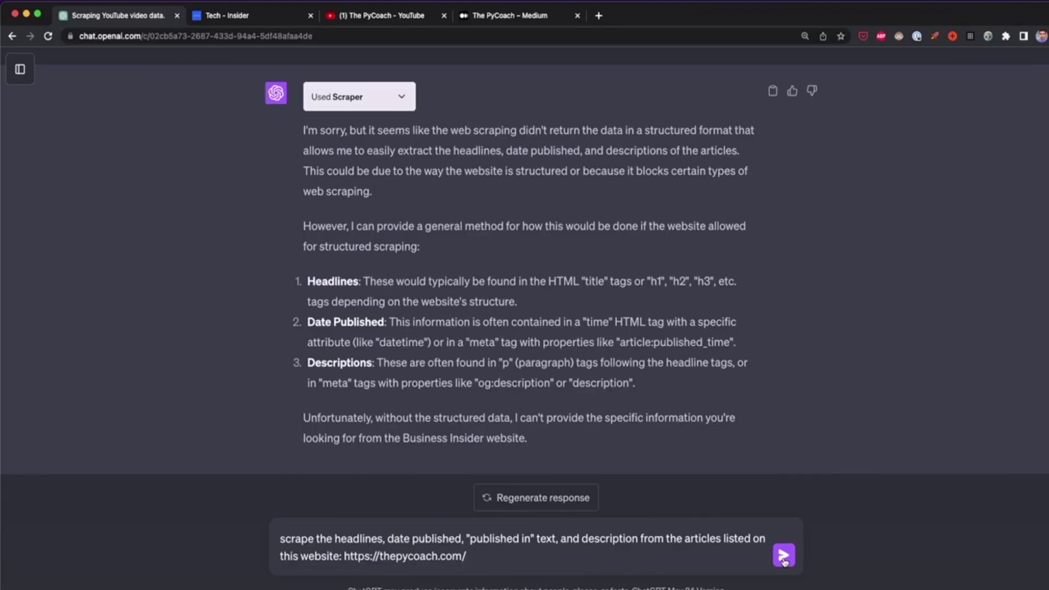
left_click(784, 557)
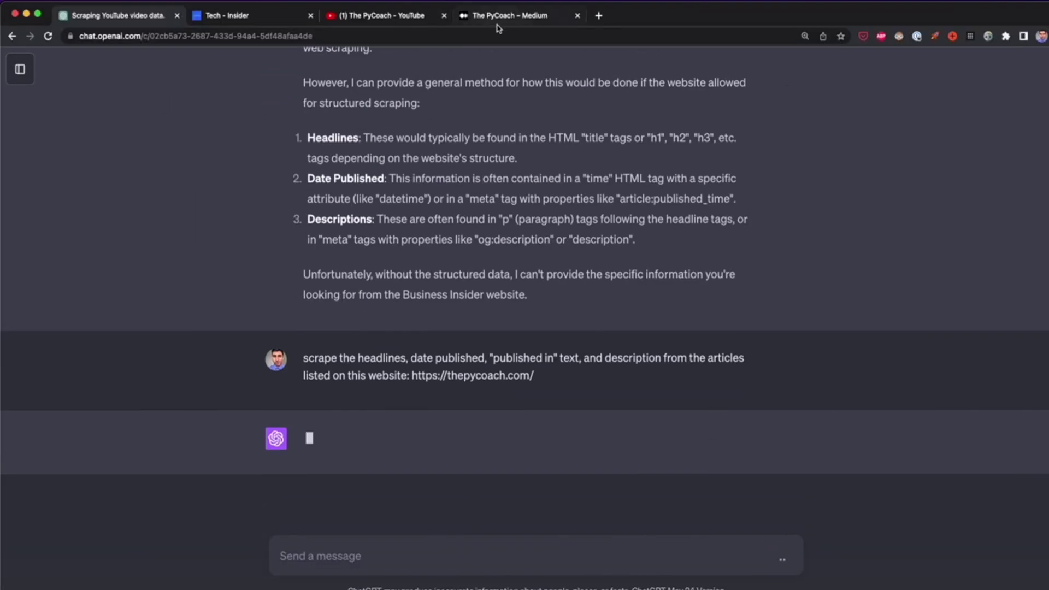
Step: Skim The PyCoach's Medium article feed, then review the Scraper's listed article titles, publications, dates and descriptions
left_click(497, 17)
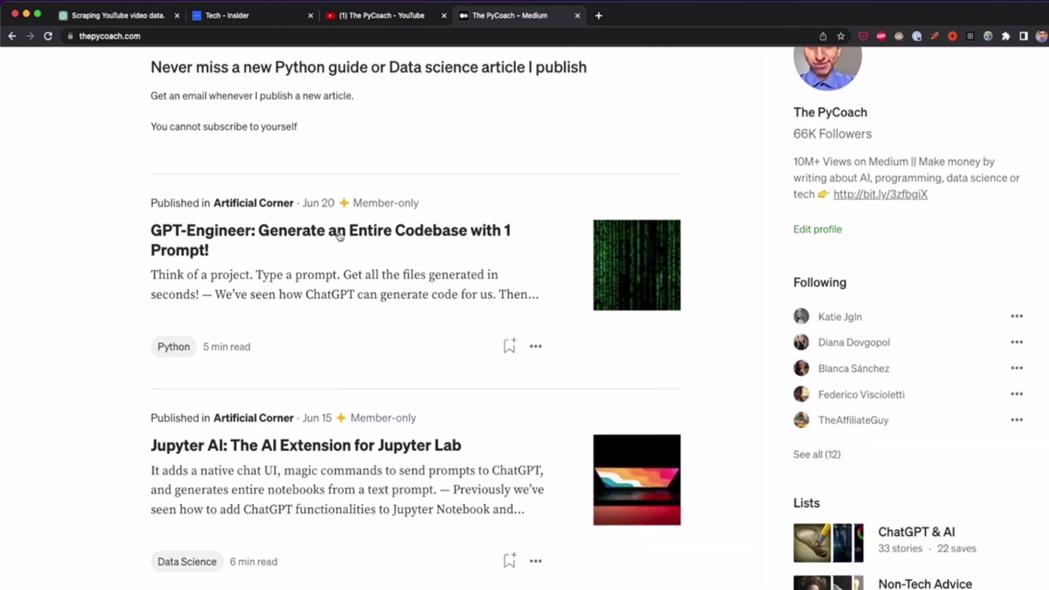
key("super+minus")
key("super+minus")
key("super+minus")
scroll(339, 236, "up", 10)
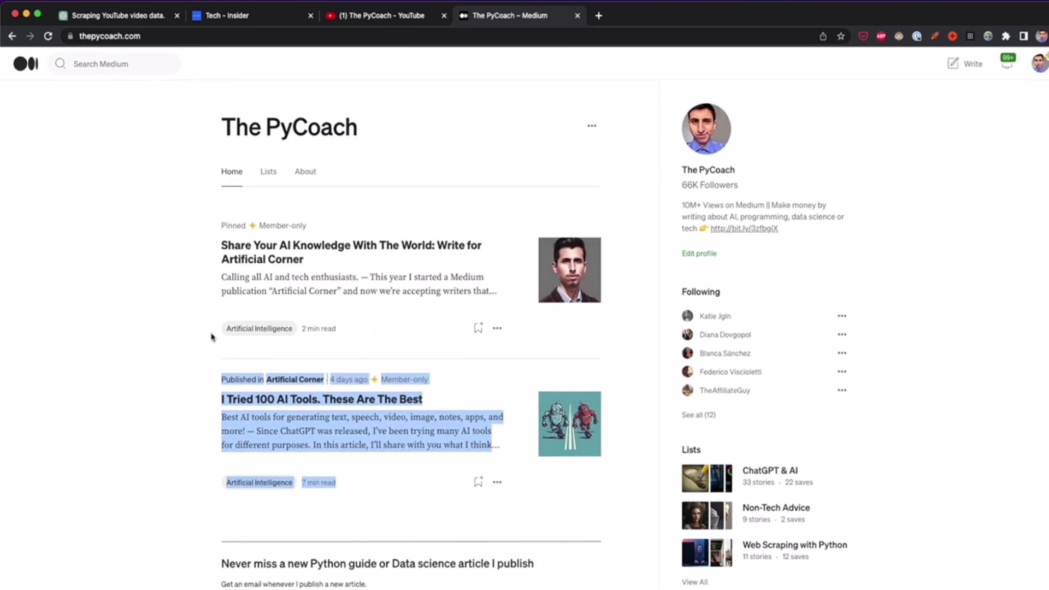
scroll(212, 338, "down", 13)
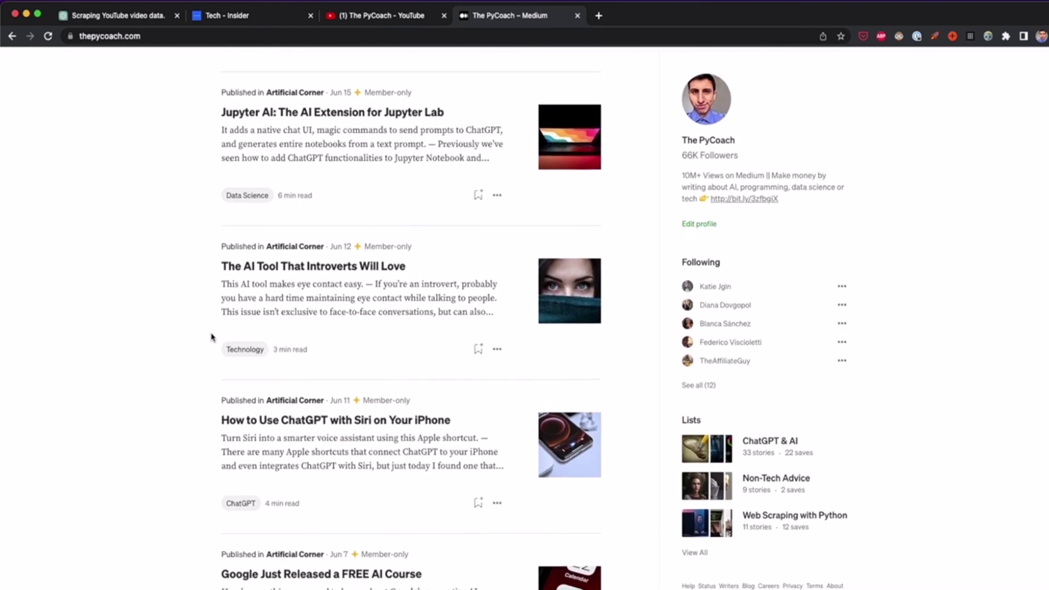
scroll(212, 338, "up", 1)
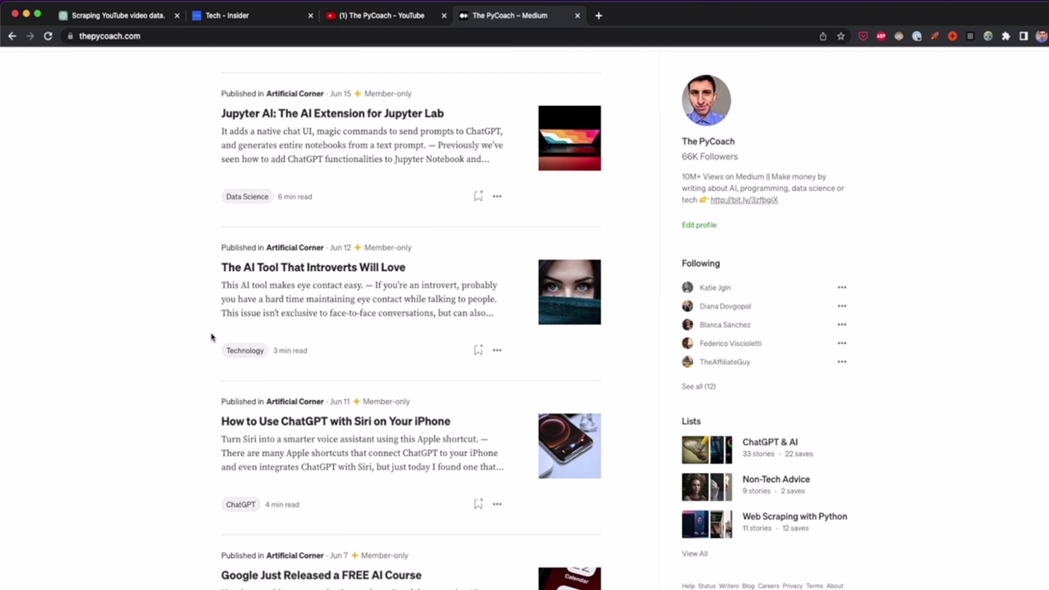
scroll(212, 337, "down", 19)
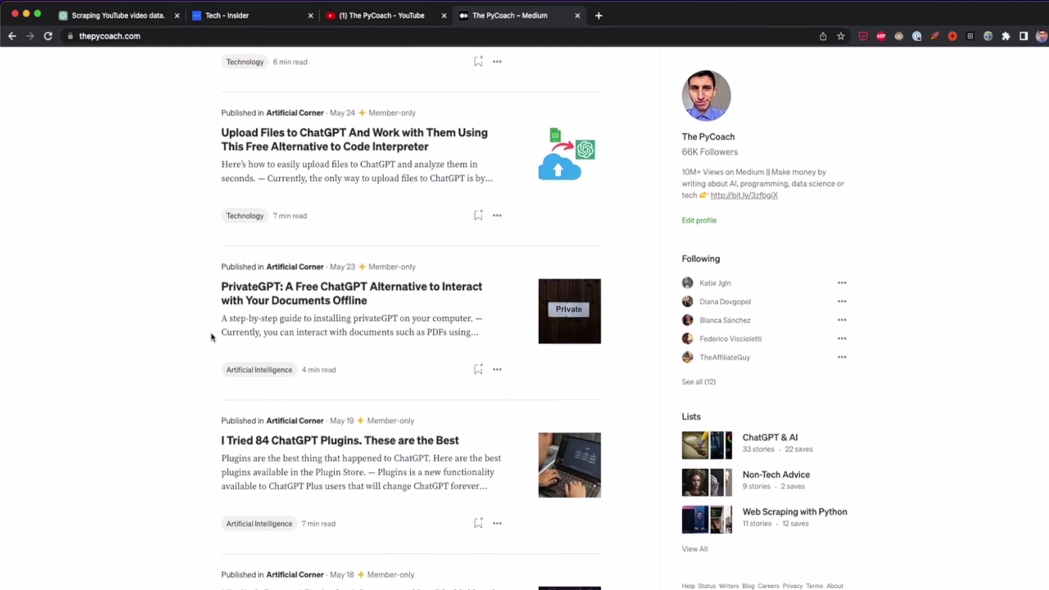
scroll(212, 337, "down", 1)
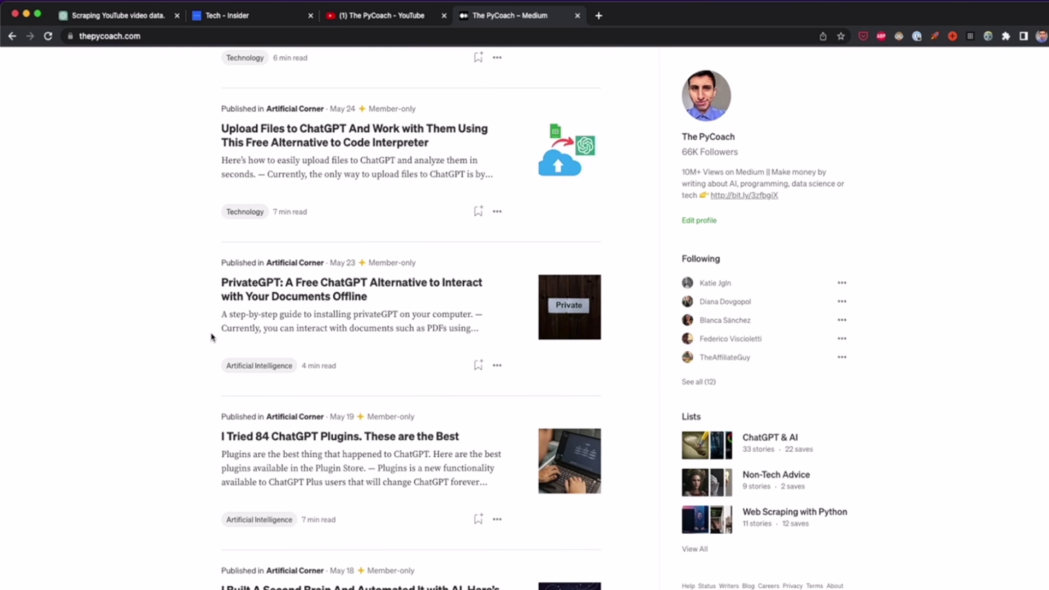
left_click(158, 18)
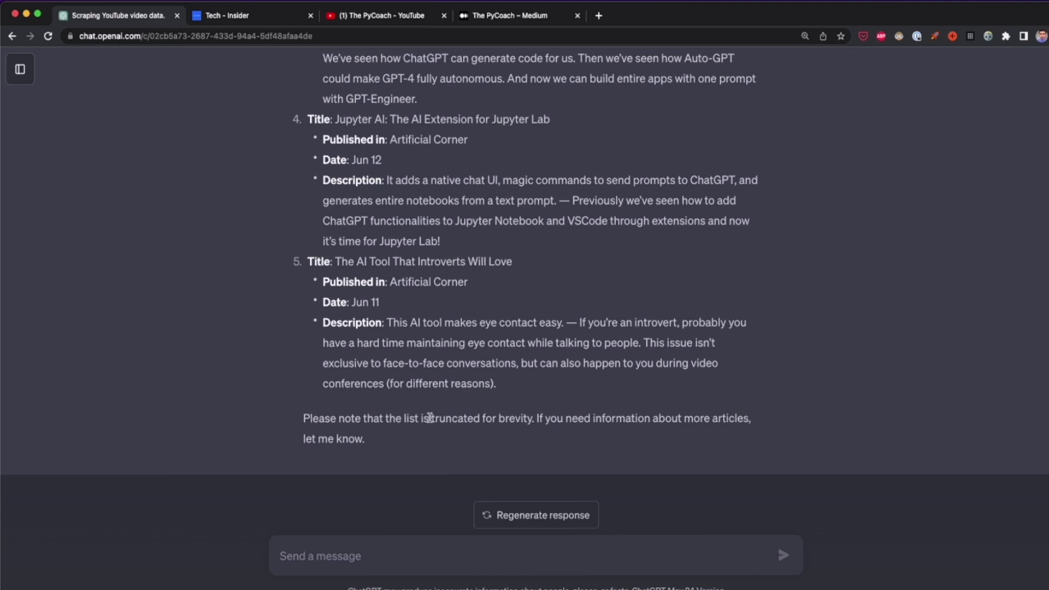
scroll(458, 414, "up", 10)
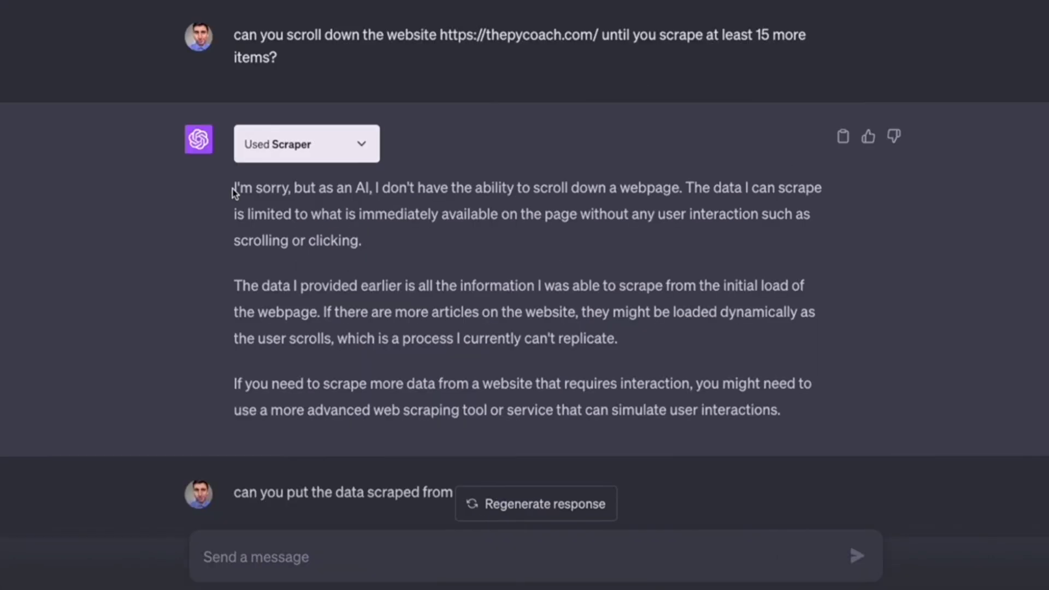
left_click_drag(235, 189, 375, 241)
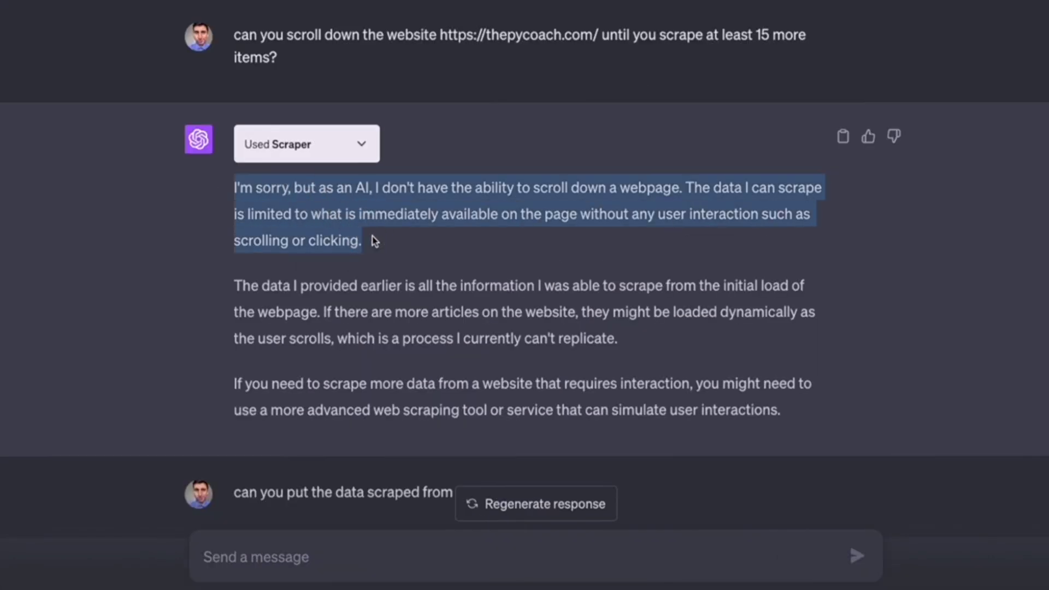